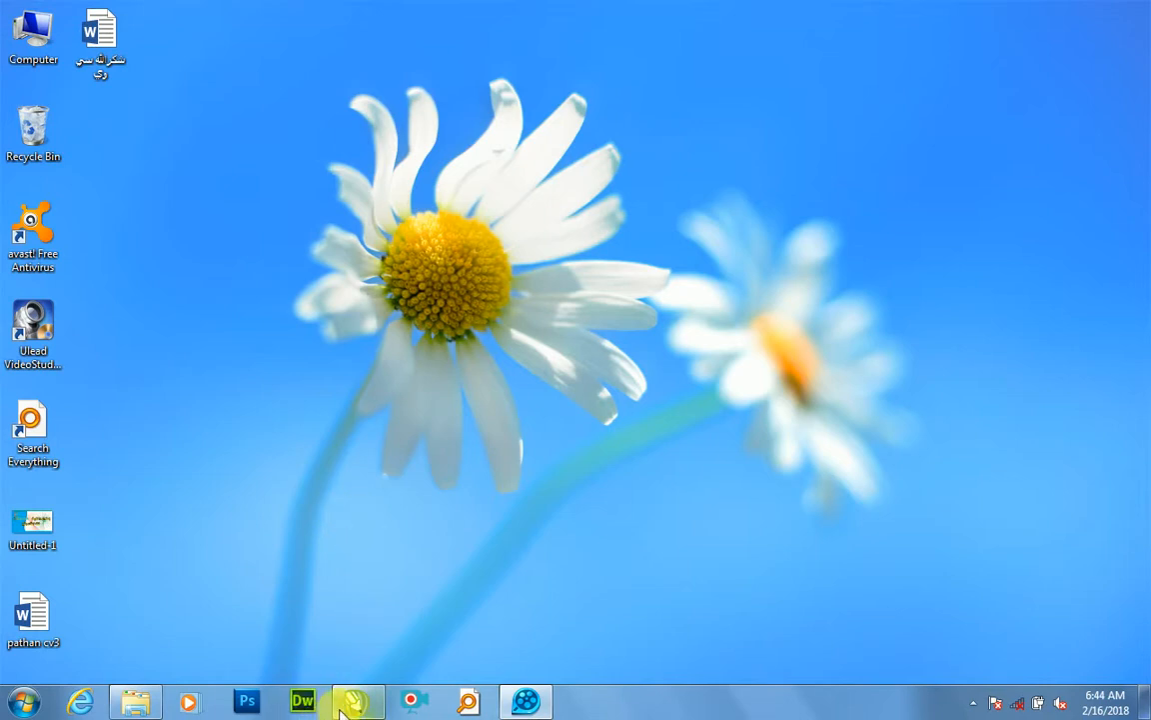
# Step: Switch to CorelDRAW and draw a six-sided polygon about 3.36 by 2.98 inches in the upper part of the page
pyautogui.click(350, 703)
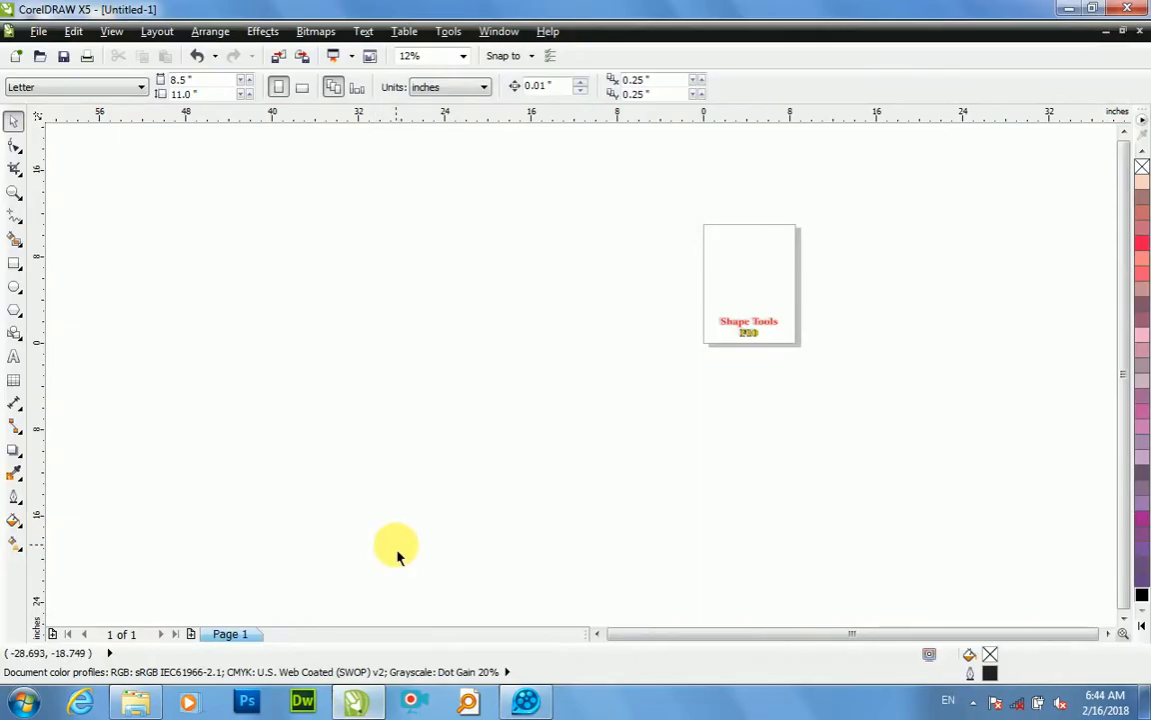
pyautogui.click(22, 322)
pyautogui.click(62, 311)
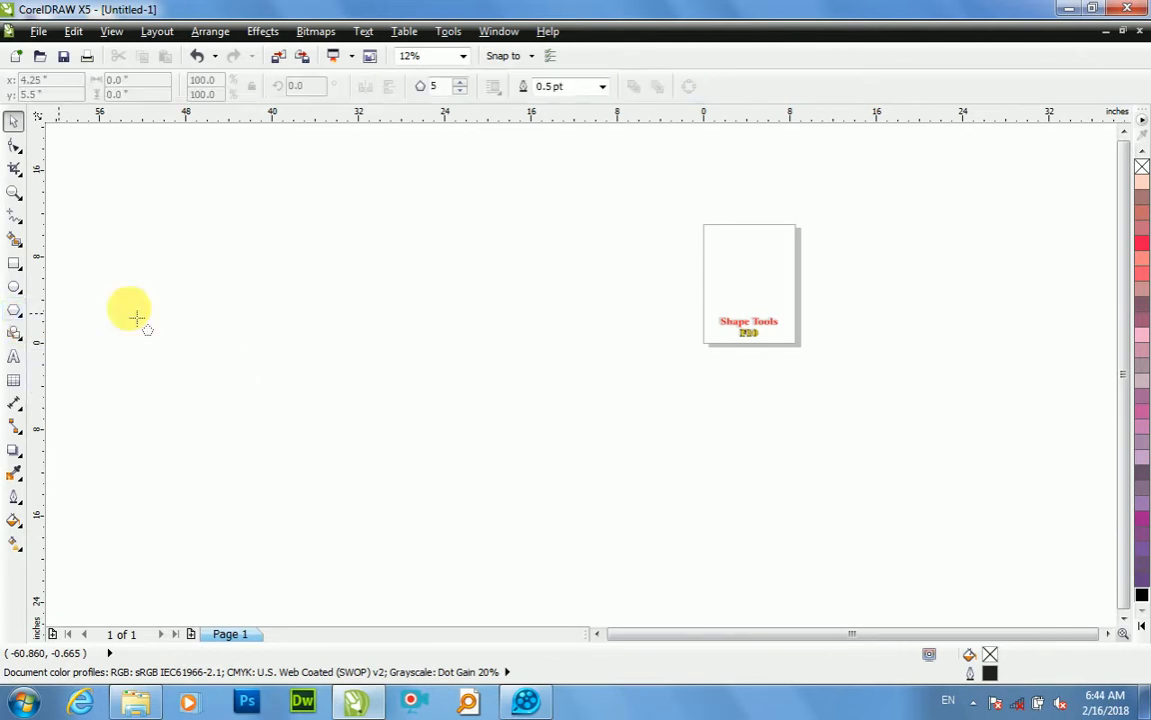
pyautogui.click(459, 80)
pyautogui.scroll(3, 816, 268)
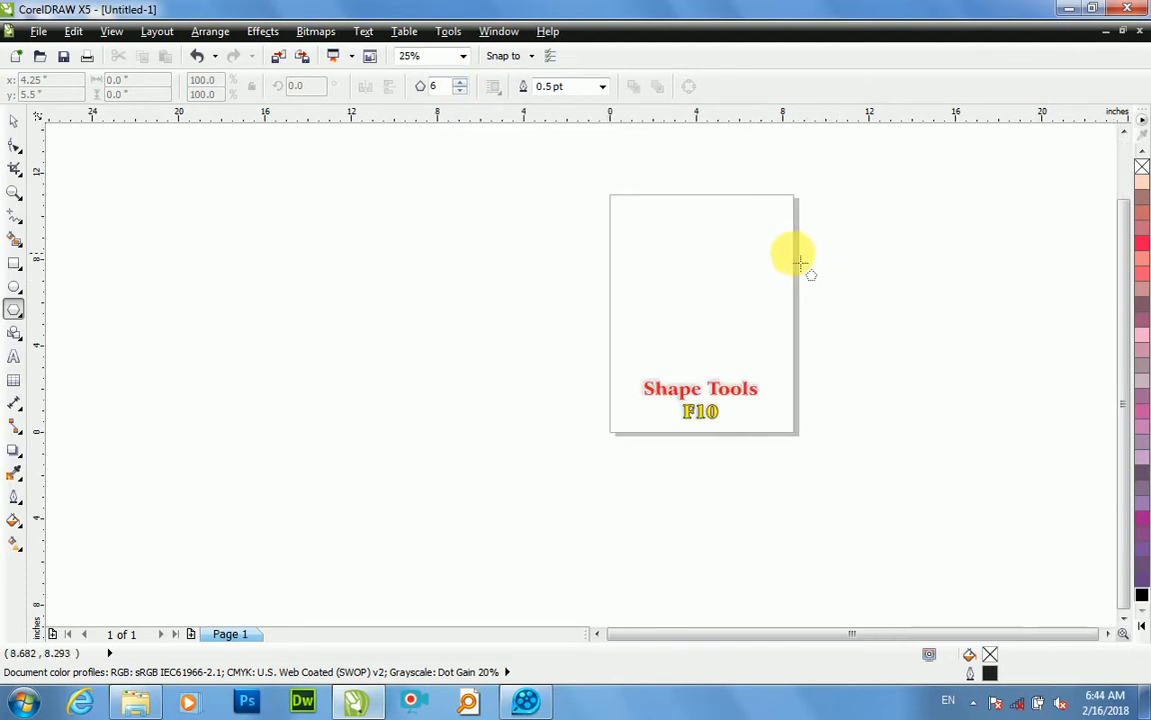
pyautogui.moveTo(734, 258); pyautogui.dragTo(581, 374)
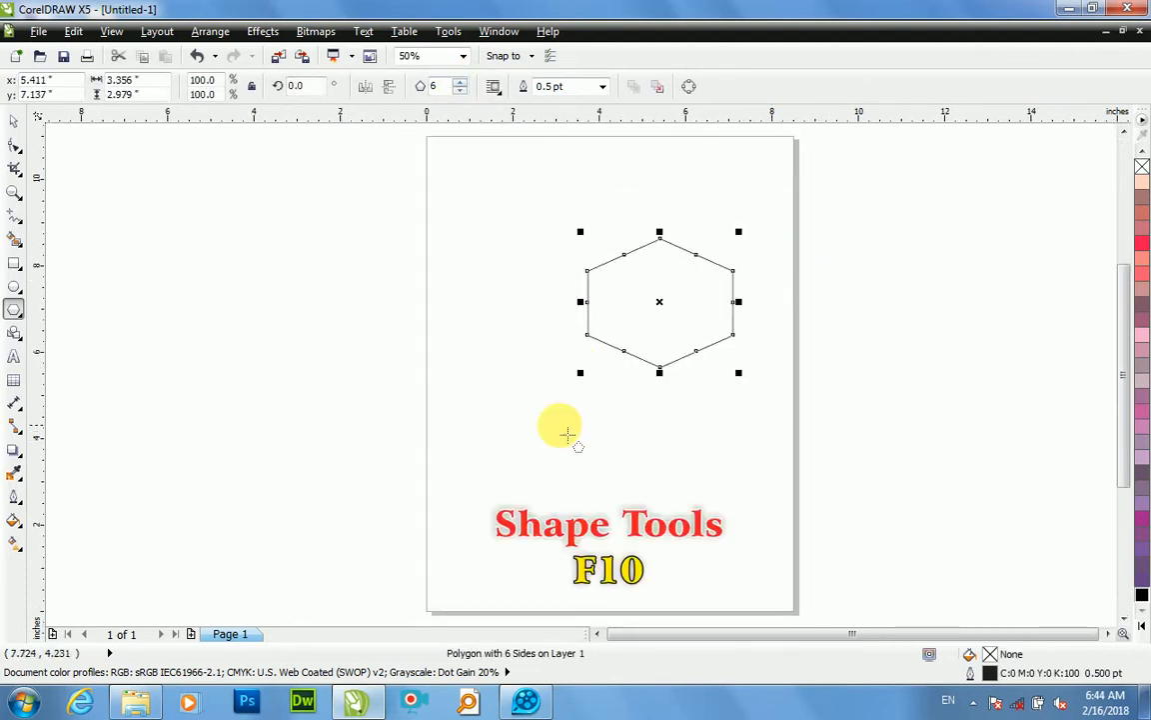
# Step: Reshape the hexagon into a six-pointed star by moving a side's midpoint node inward with the Shape tool
pyautogui.click(14, 147)
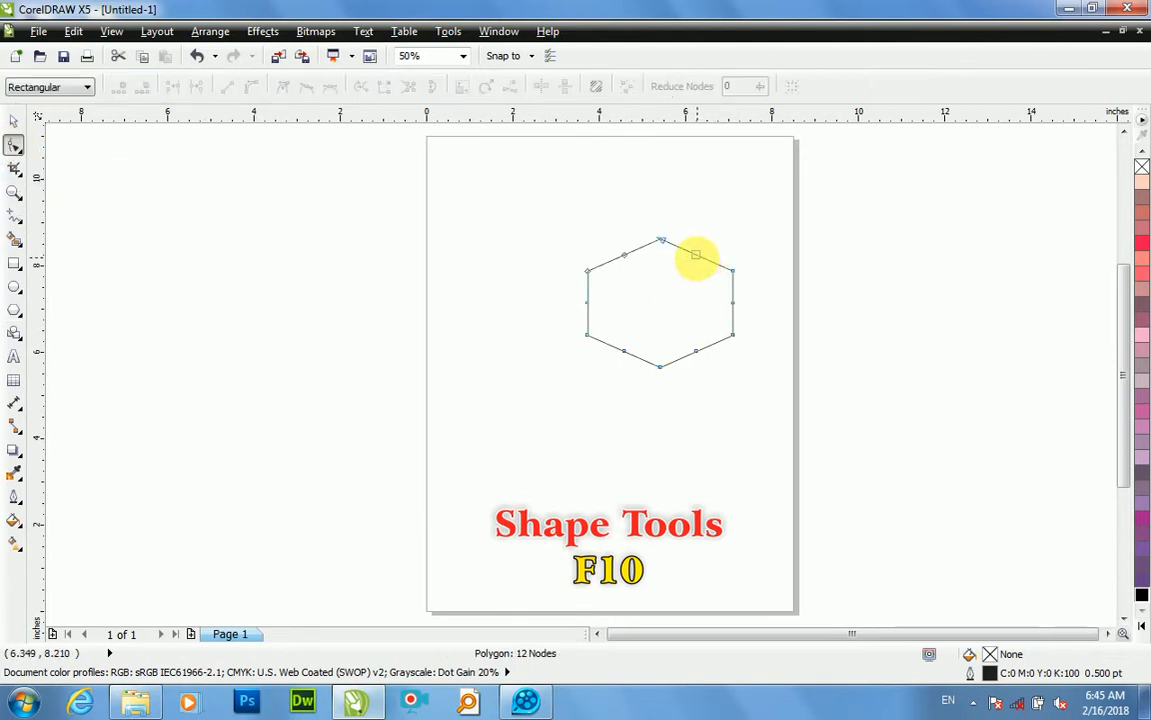
pyautogui.moveTo(696, 258); pyautogui.dragTo(688, 280)
pyautogui.scroll(2, 689, 280)
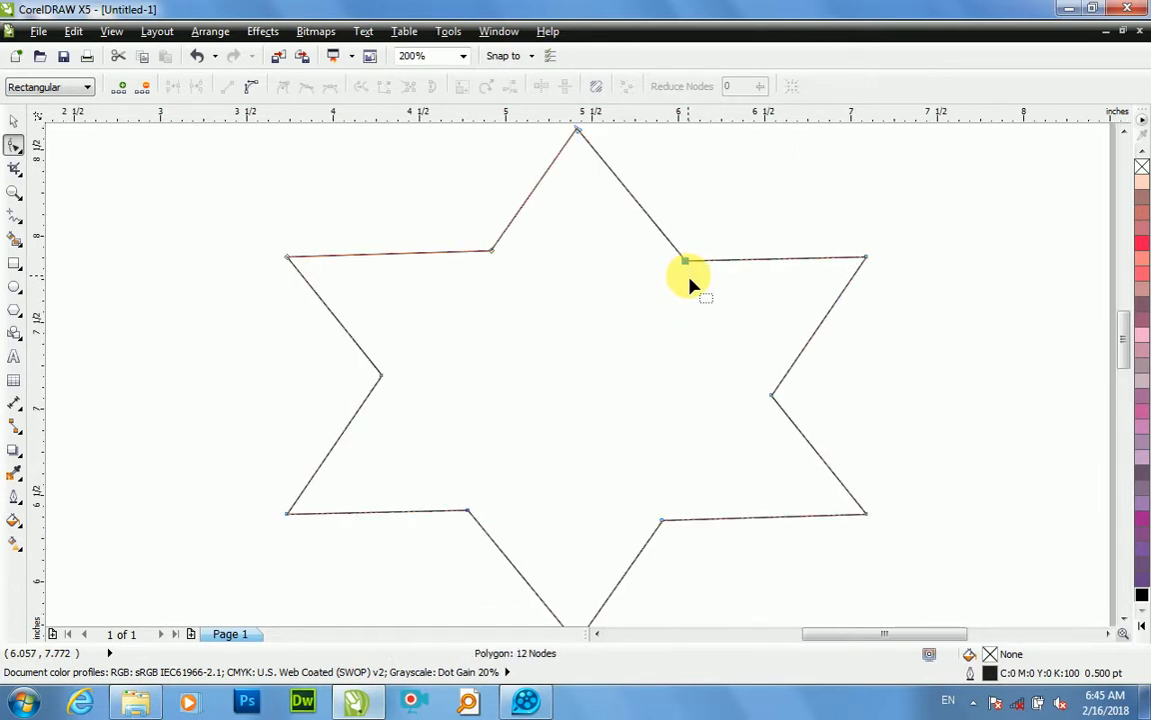
pyautogui.scroll(-1, 691, 285)
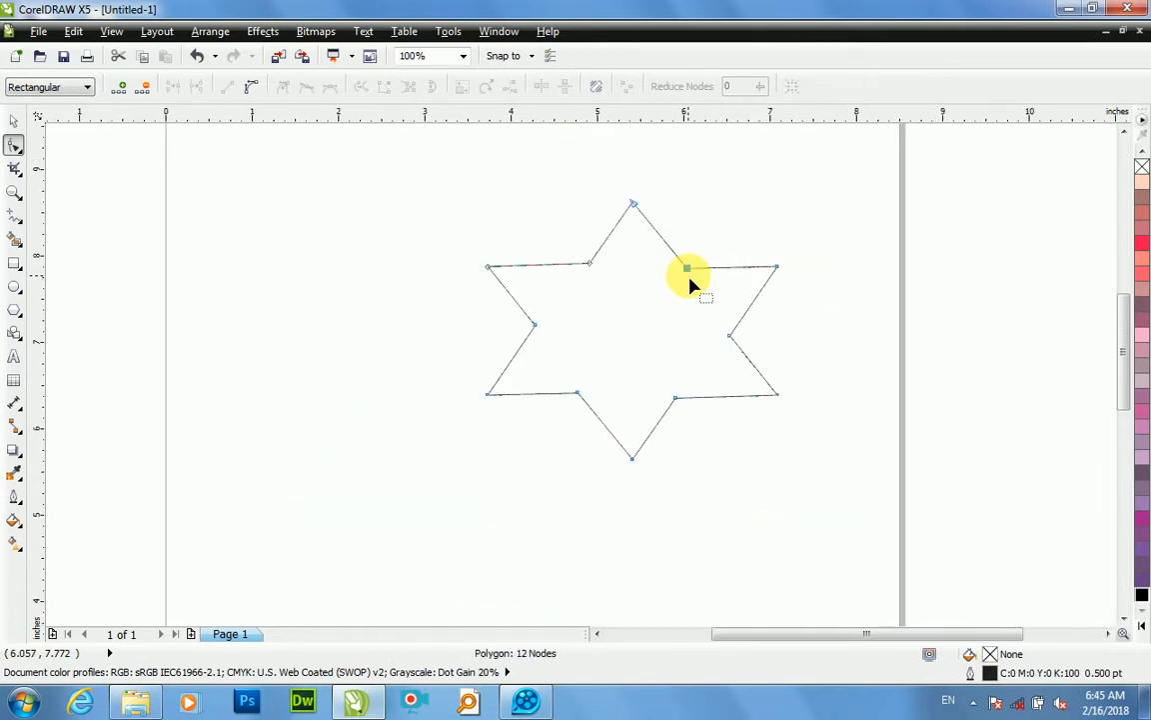
pyautogui.scroll(-1, 668, 360)
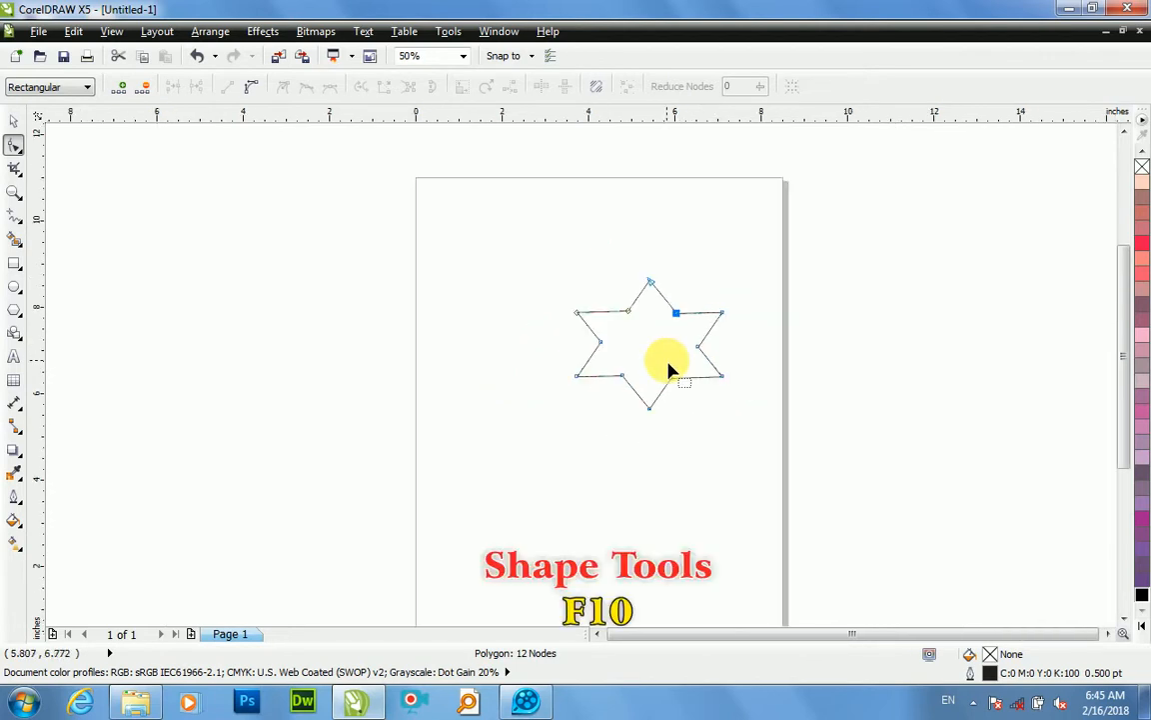
pyautogui.press('space')
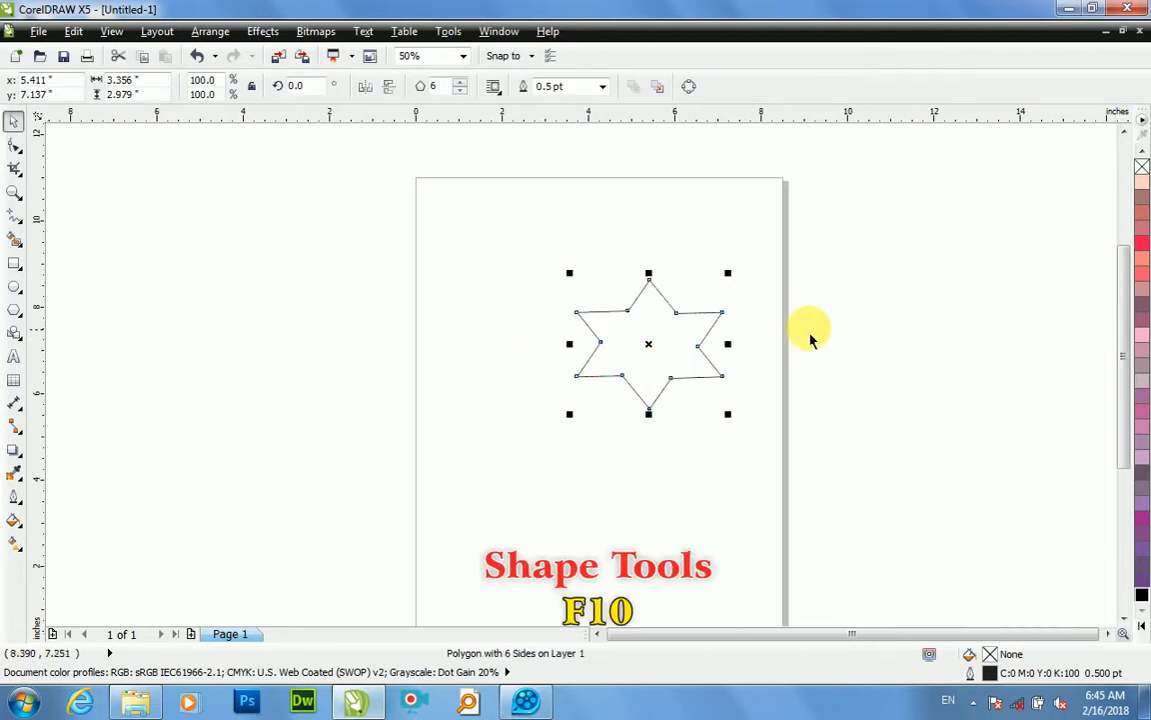
# Step: Draw a rectangle about 3.88 by 1.17 inches above the star
pyautogui.press('F6')
pyautogui.moveTo(485, 190); pyautogui.dragTo(653, 240)
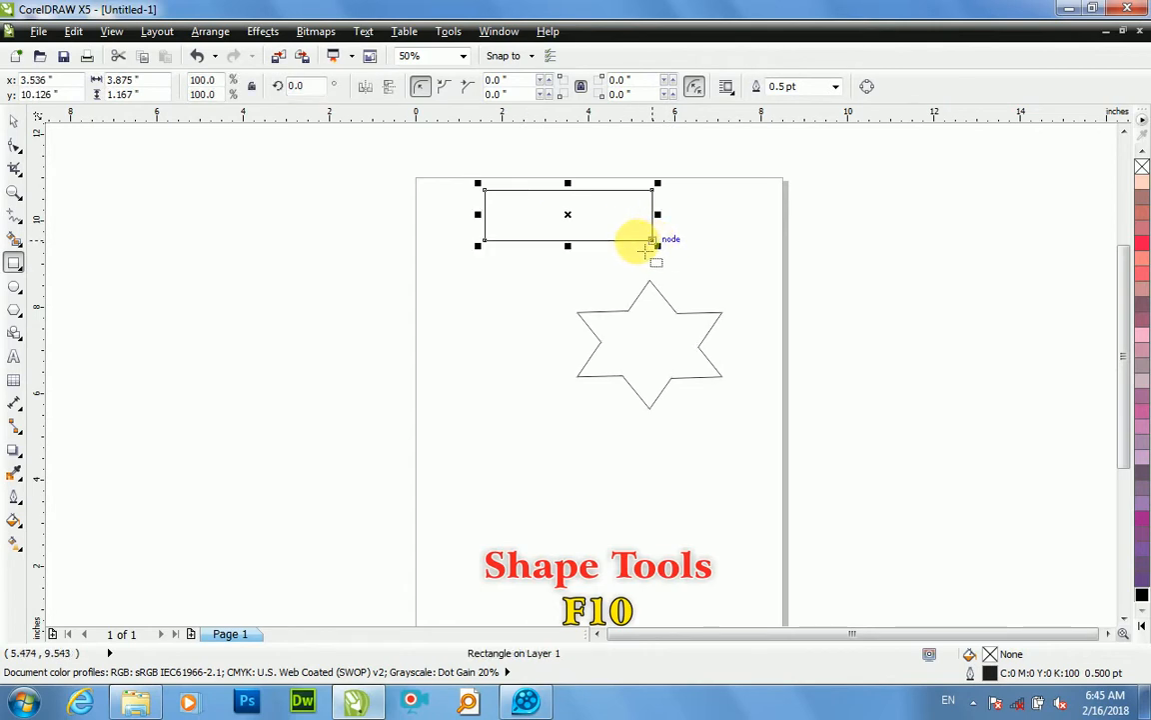
# Step: Try rounding all four corners of the rectangle to about 0.583 inches with the Shape tool, and undo the rounding
pyautogui.click(14, 146)
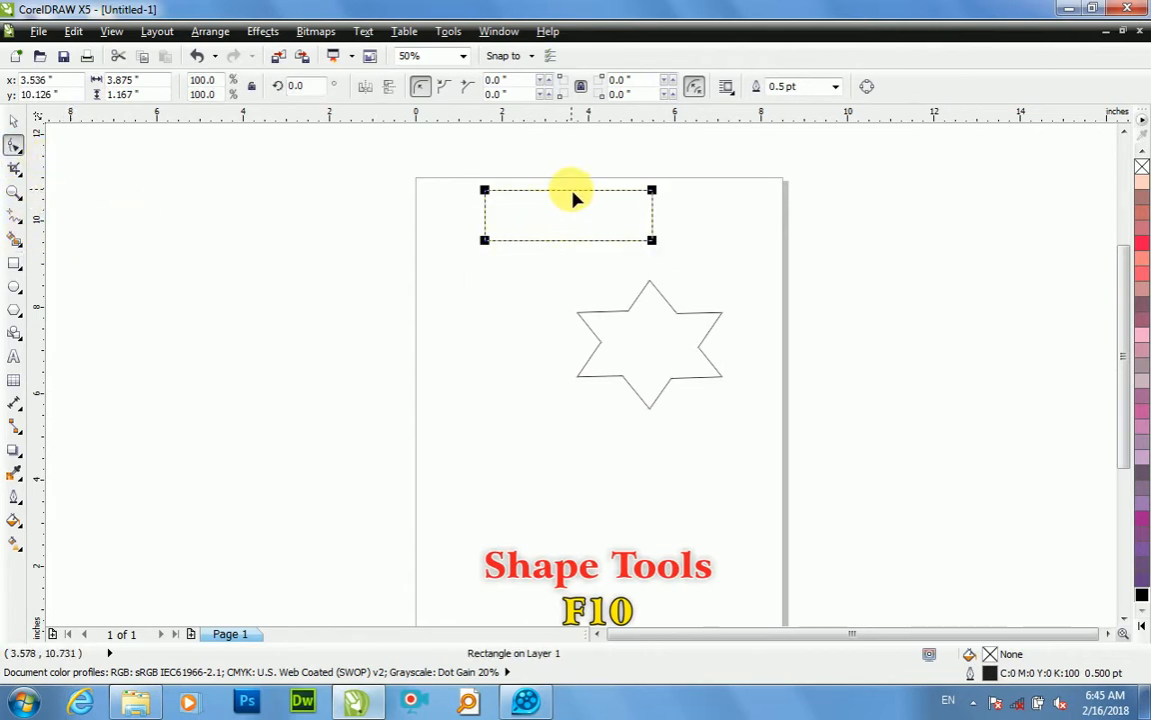
pyautogui.moveTo(652, 190); pyautogui.dragTo(620, 222)
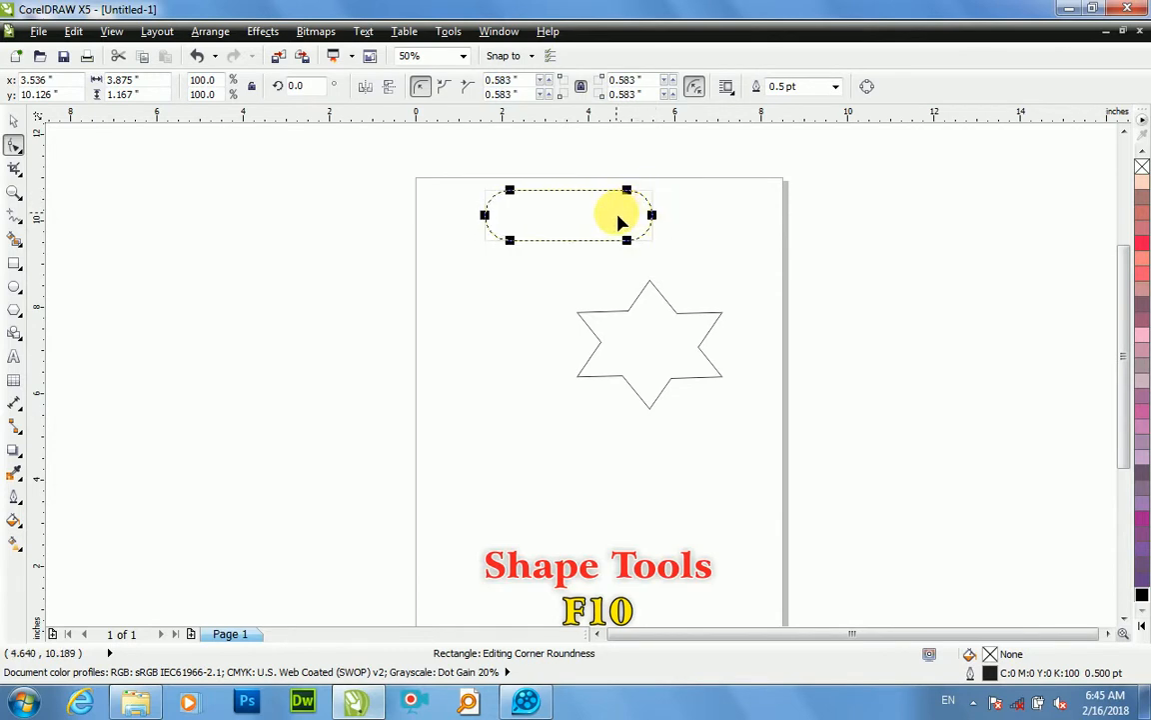
pyautogui.scroll(1, 637, 216)
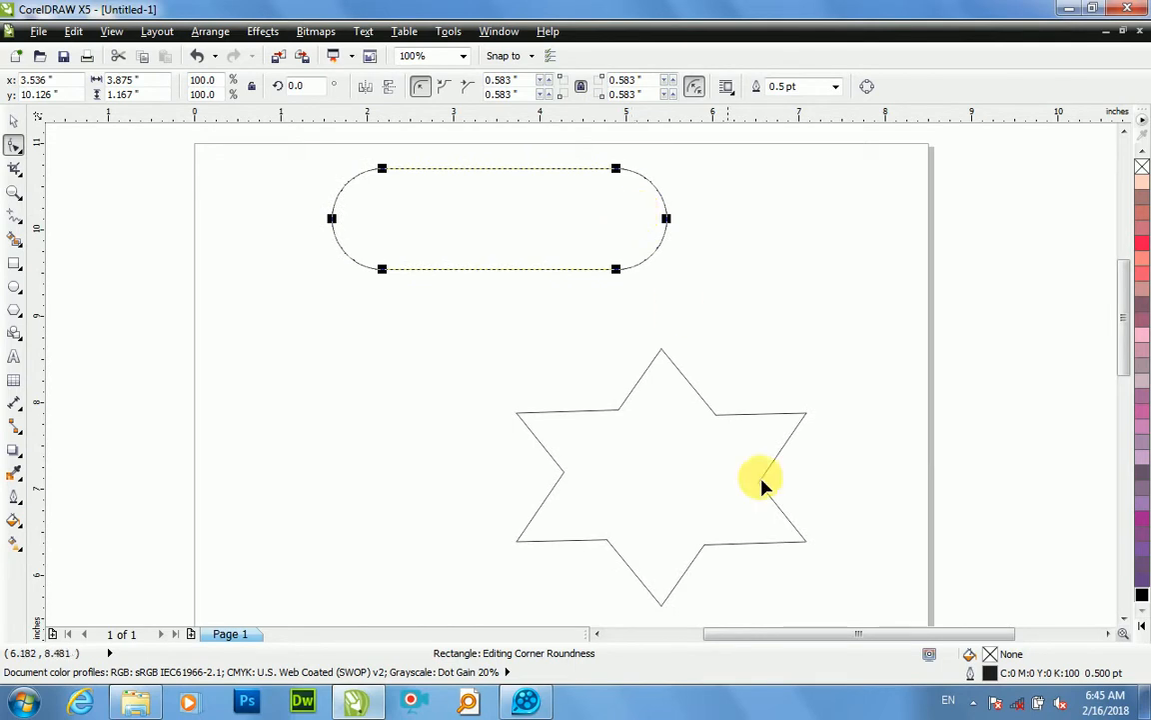
pyautogui.hotkey('ctrl', 'z')
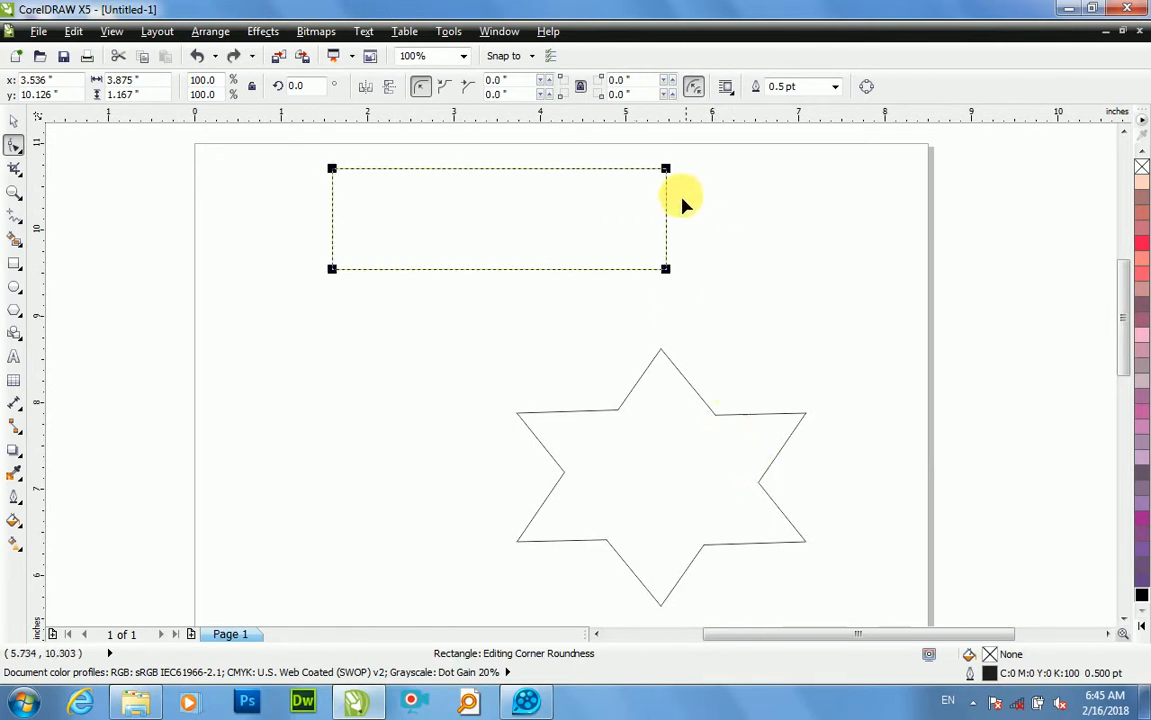
# Step: Try scalloped corners of about 0.385 inches on the rectangle, and undo the corner change
pyautogui.moveTo(668, 168)
pyautogui.mouseDown()
pyautogui.moveTo(638, 185)
pyautogui.moveTo(674, 177)
pyautogui.mouseUp()
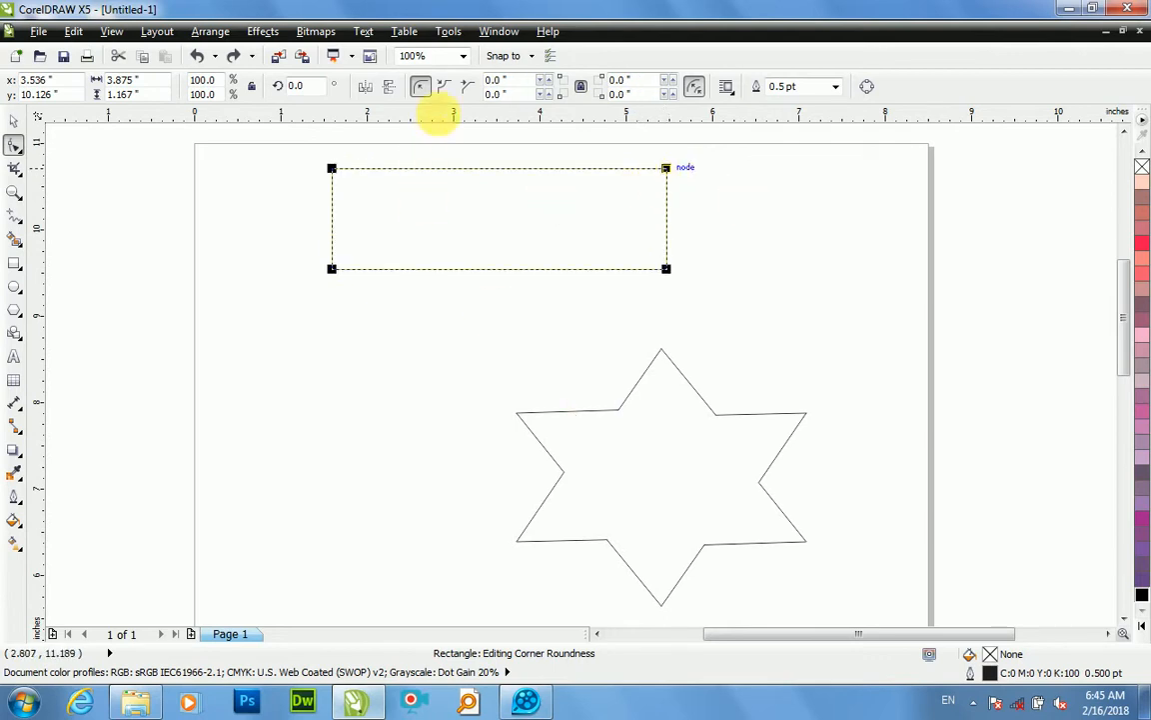
pyautogui.click(443, 88)
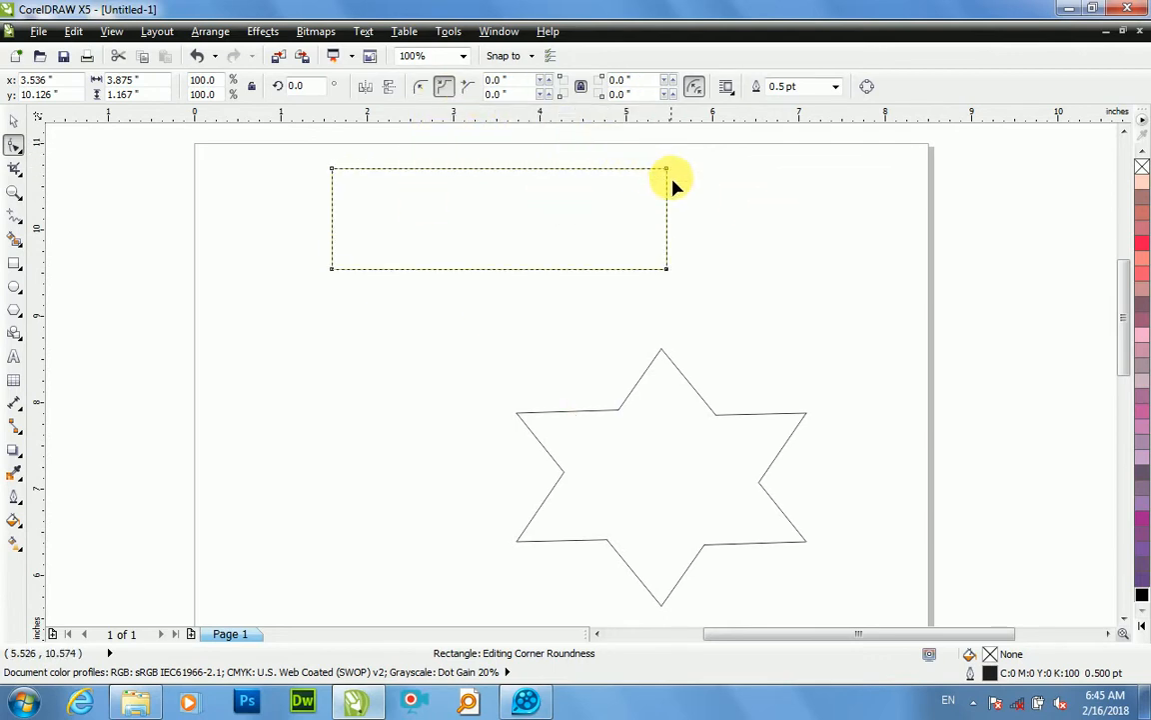
pyautogui.moveTo(668, 169); pyautogui.dragTo(660, 214)
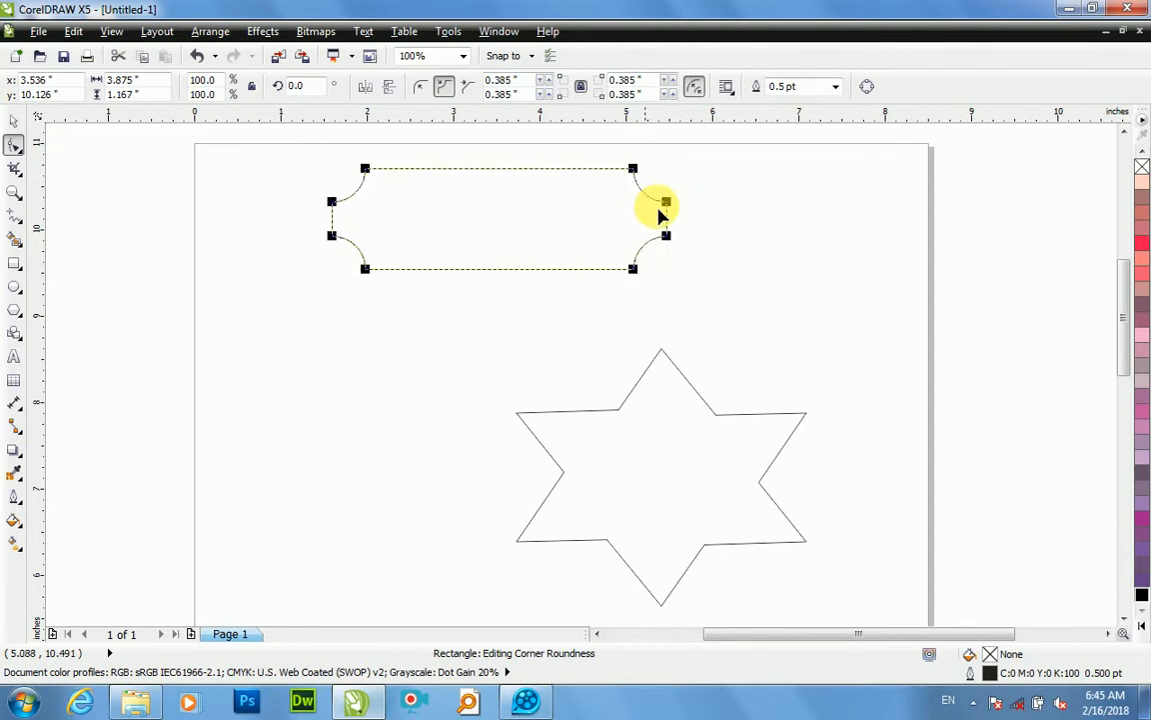
pyautogui.scroll(1, 661, 206)
pyautogui.scroll(-2, 661, 206)
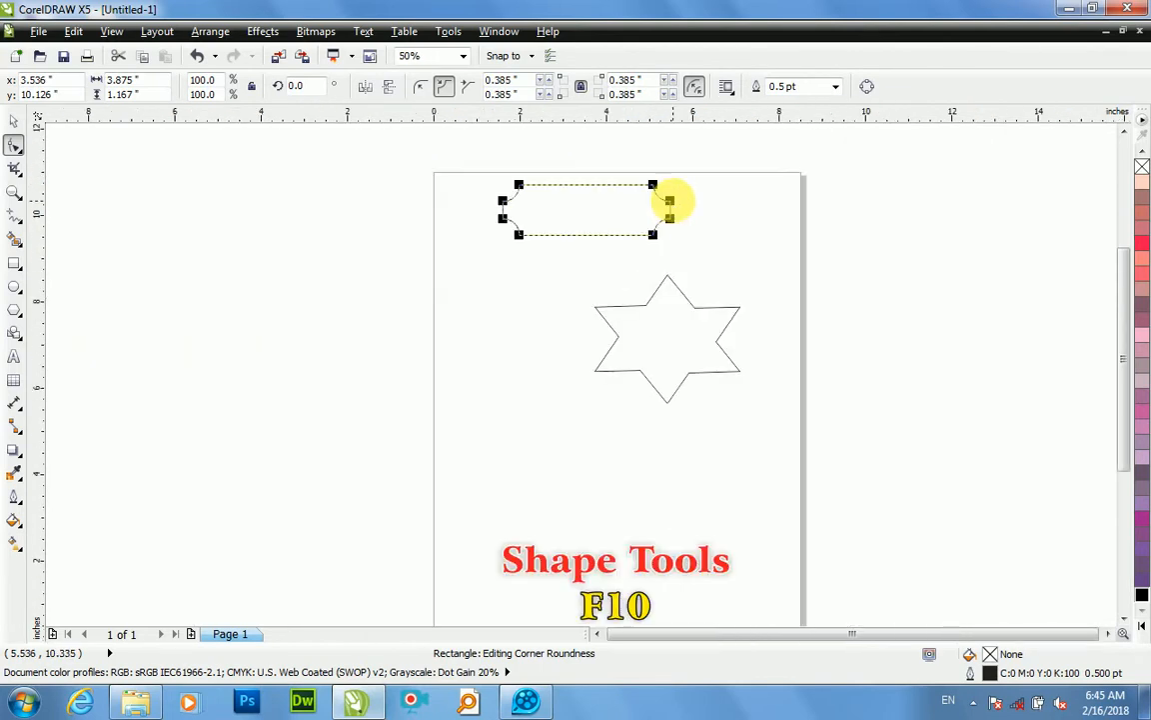
pyautogui.hotkey('ctrl', 'z')
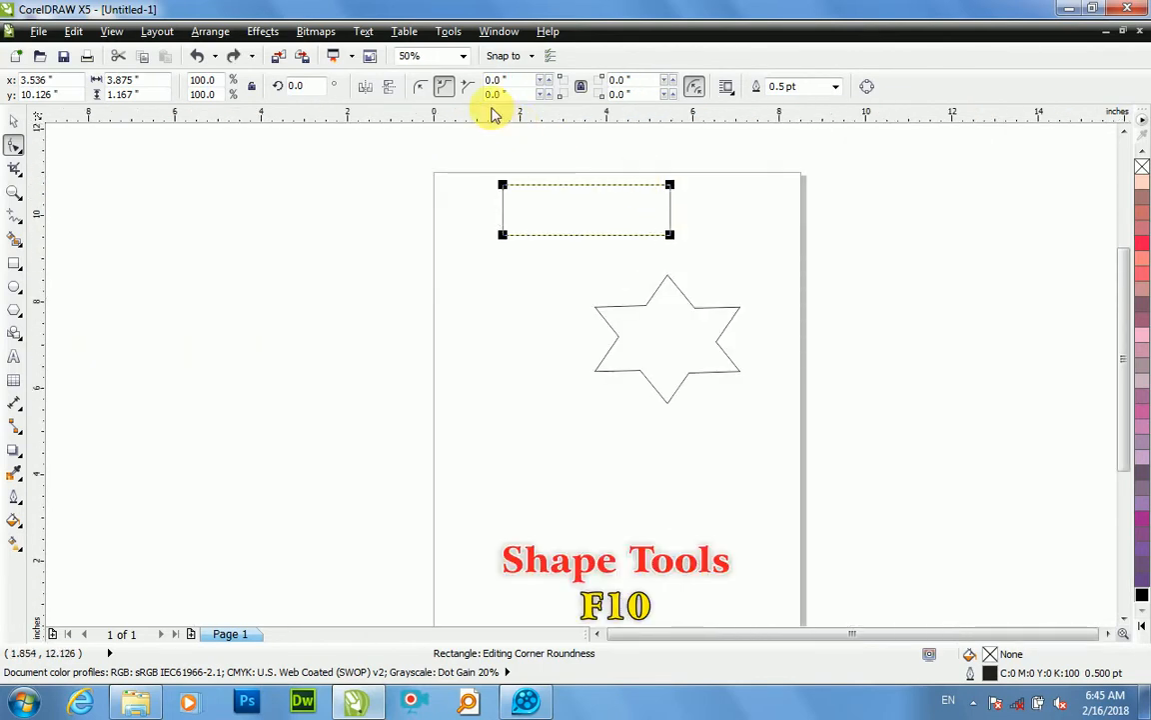
# Step: Try chamfered corners on the rectangle at about 0.578 and 0.464 inches, and undo both corner changes
pyautogui.click(468, 86)
pyautogui.moveTo(669, 185); pyautogui.dragTo(647, 202)
pyautogui.scroll(4, 668, 210)
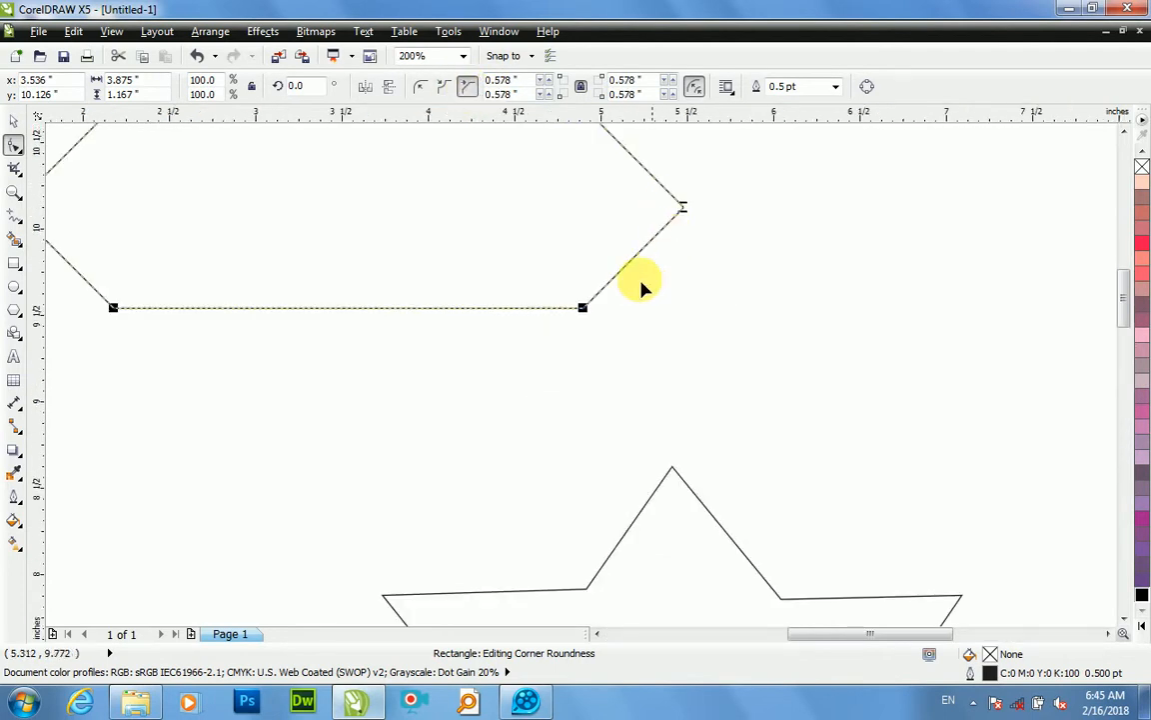
pyautogui.moveTo(582, 307); pyautogui.dragTo(604, 331)
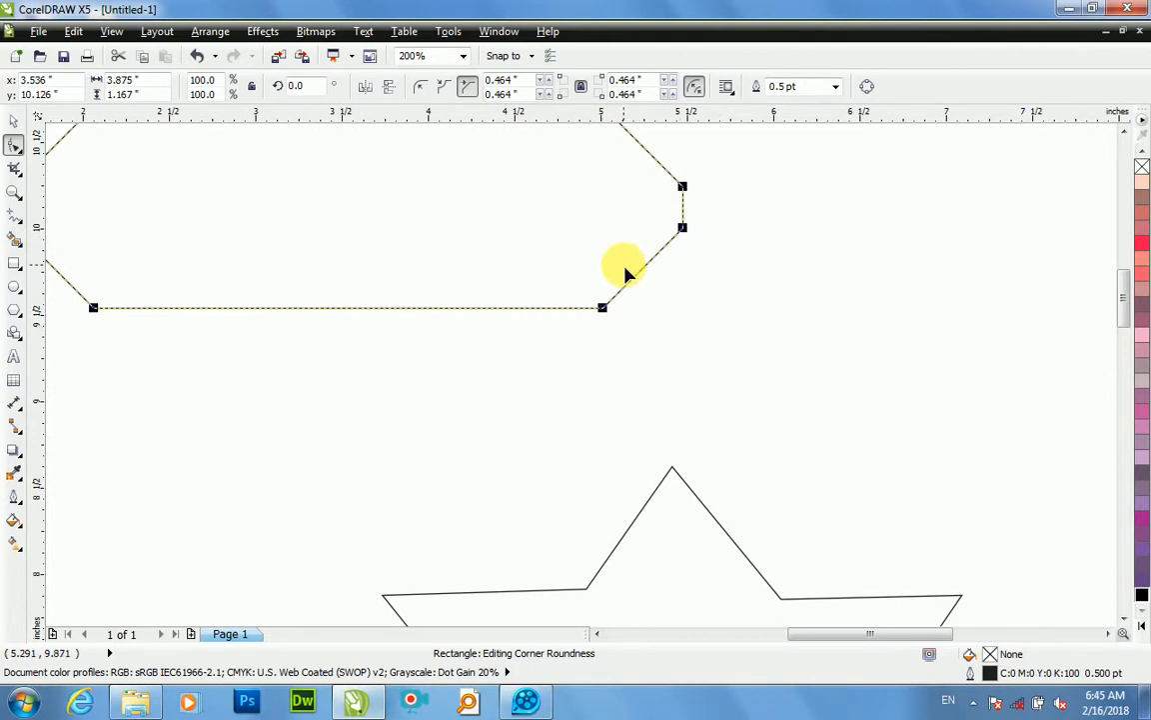
pyautogui.scroll(-2, 624, 270)
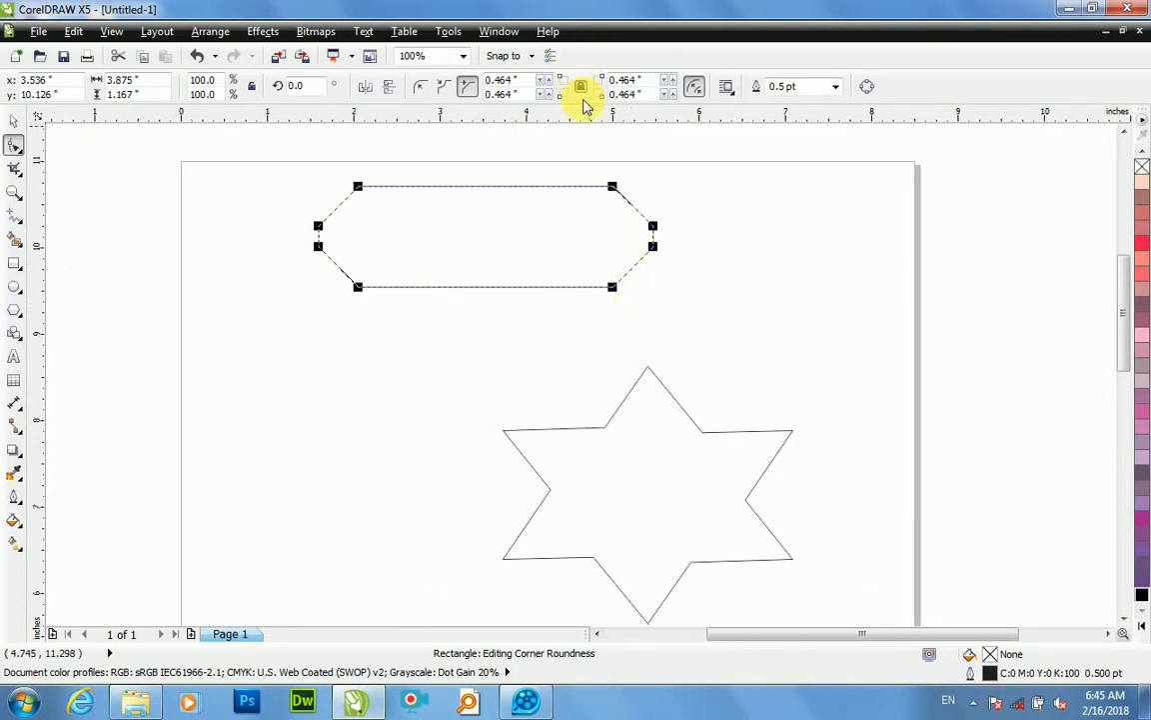
pyautogui.hotkey('ctrl', 'z')
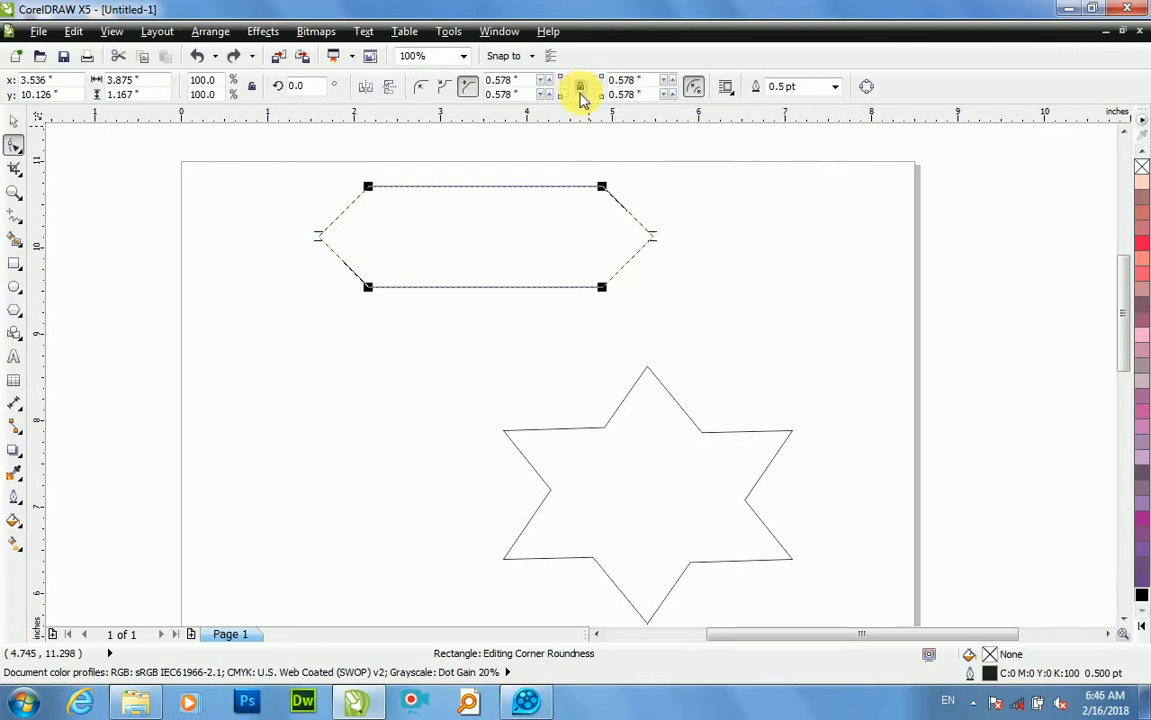
pyautogui.hotkey('ctrl', 'z')
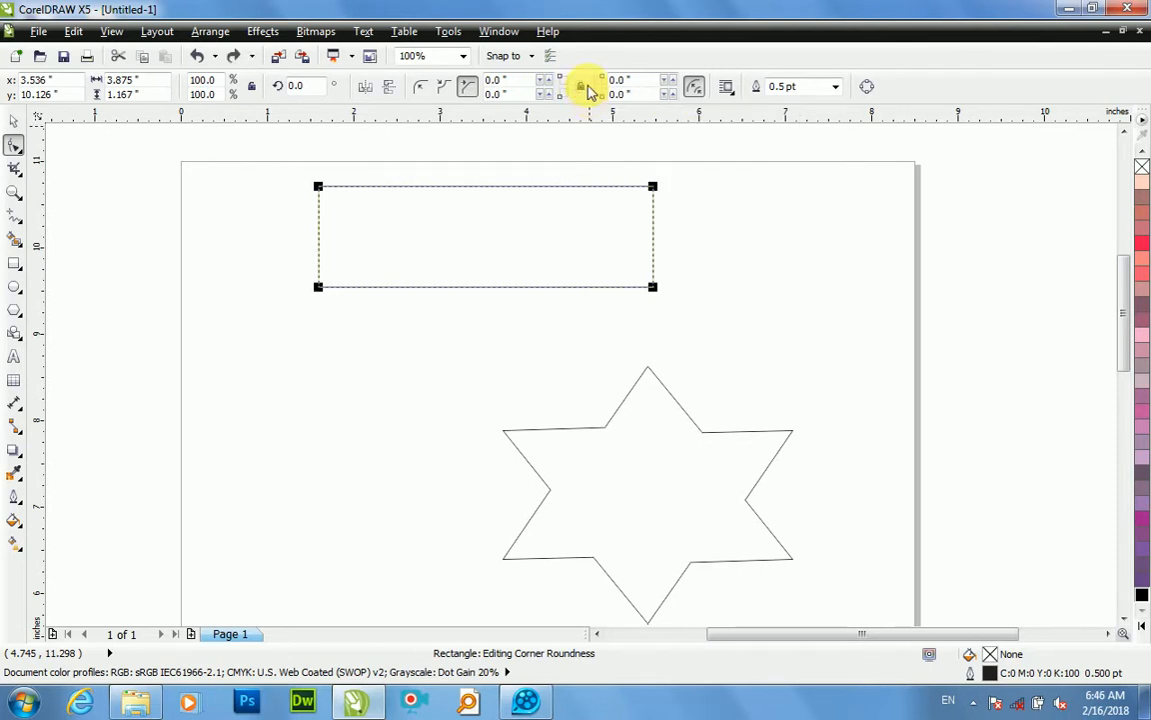
# Step: Try a corner size of 25 inches on the rectangle's upper-right corner alone, and undo it
pyautogui.click(613, 81)
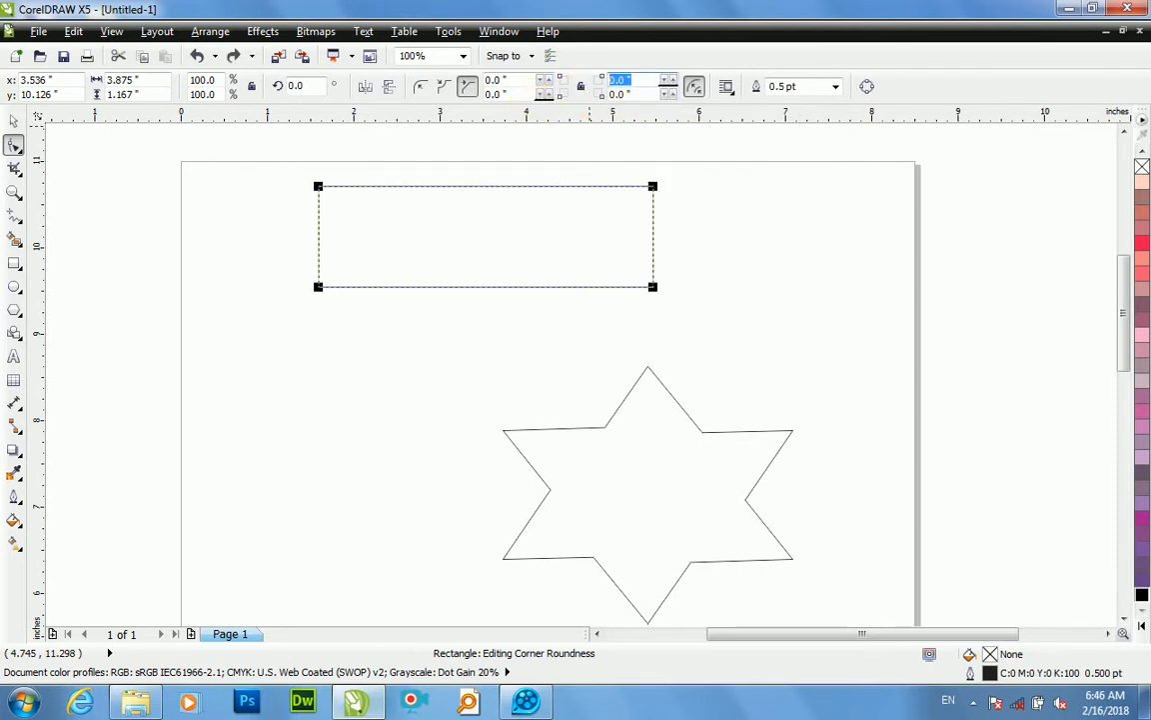
pyautogui.write('25')
pyautogui.press('Return')
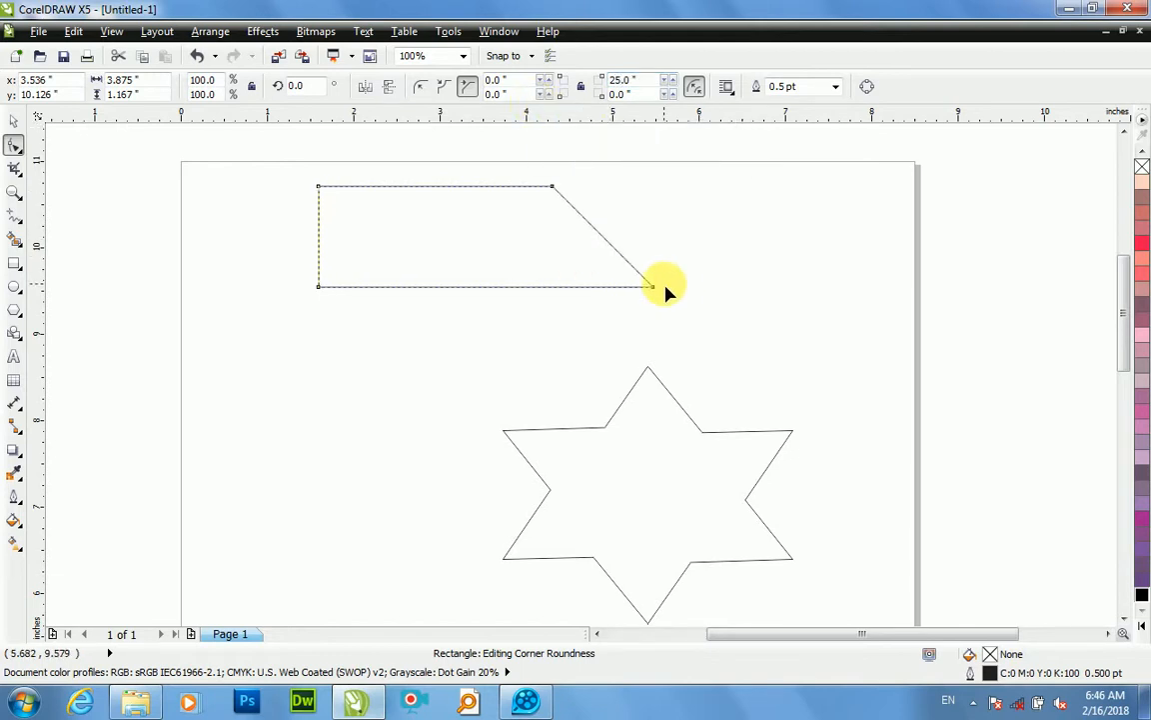
pyautogui.hotkey('ctrl', 'z')
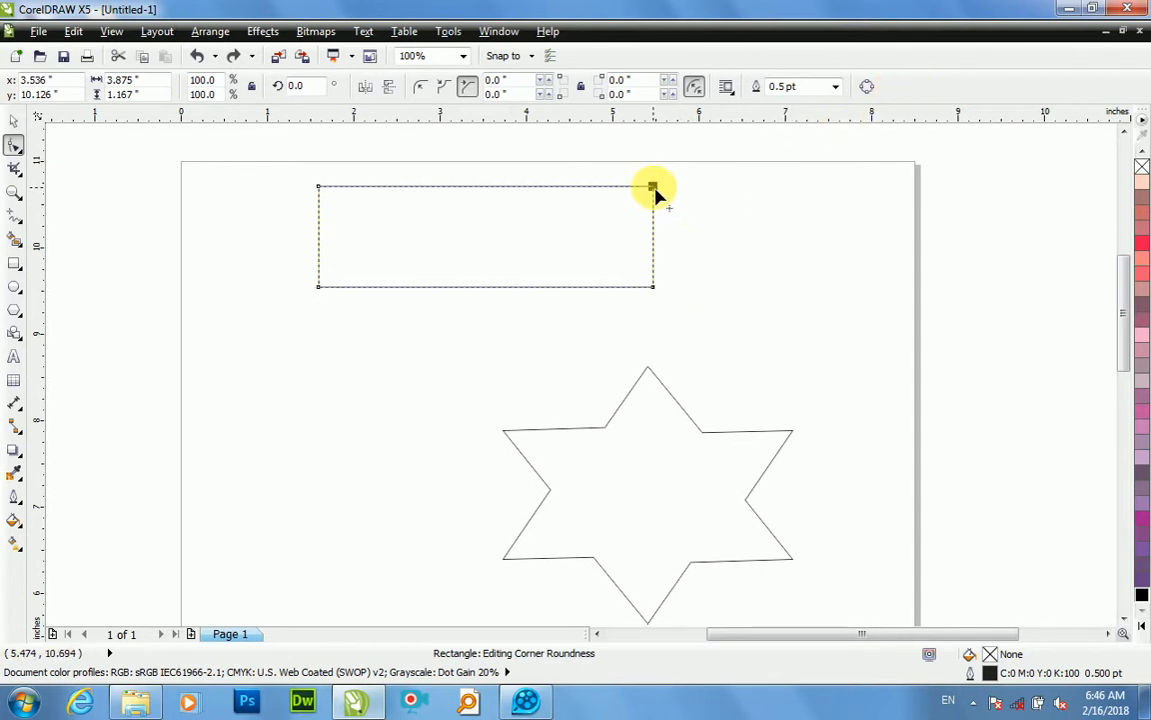
# Step: Convert the rectangle to curves and delete its upper-right node to form a triangle
pyautogui.click(653, 188)
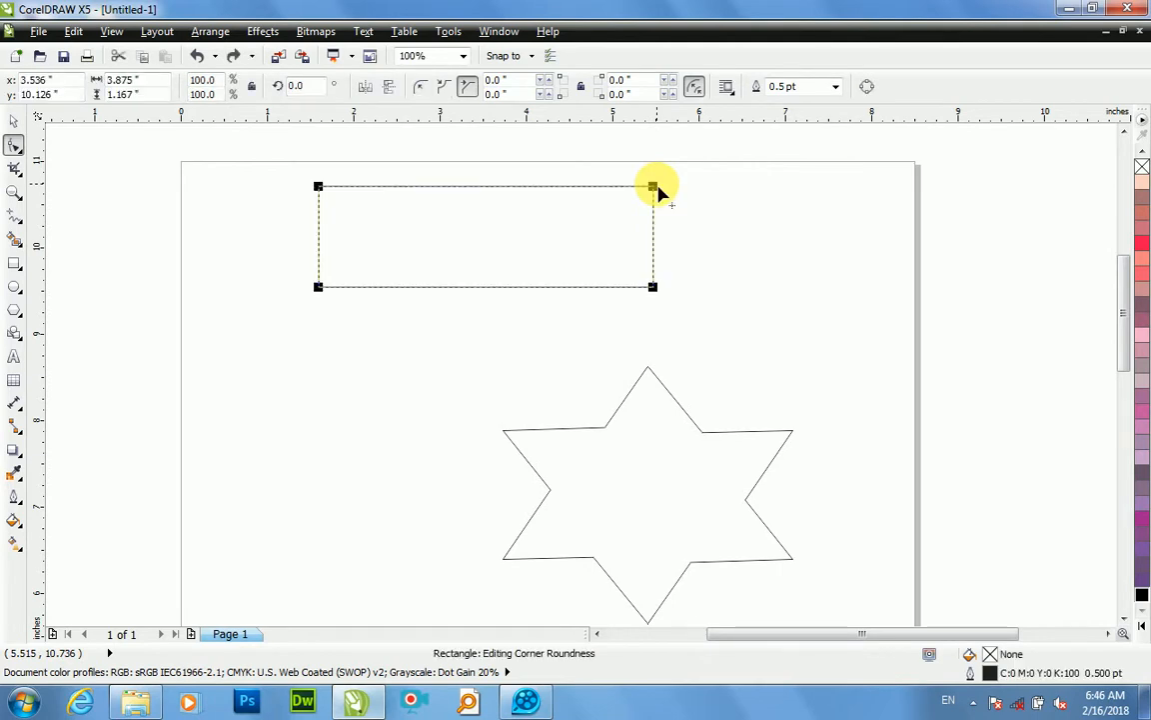
pyautogui.click(868, 90)
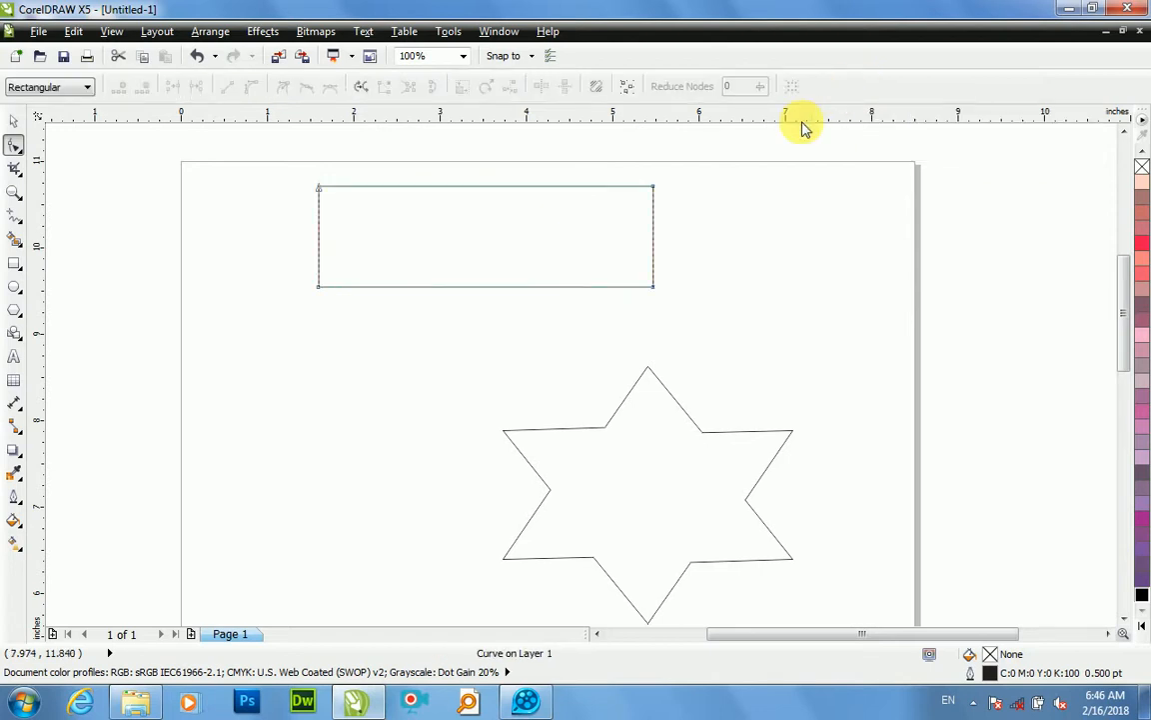
pyautogui.click(654, 190)
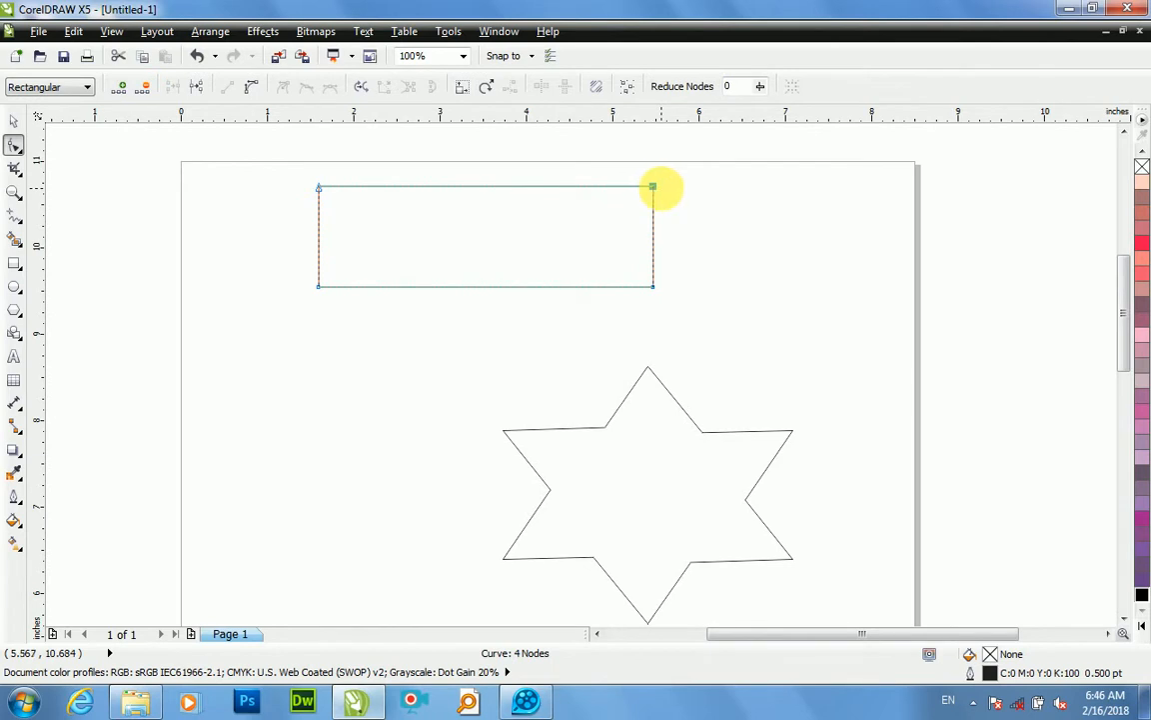
pyautogui.press('Delete')
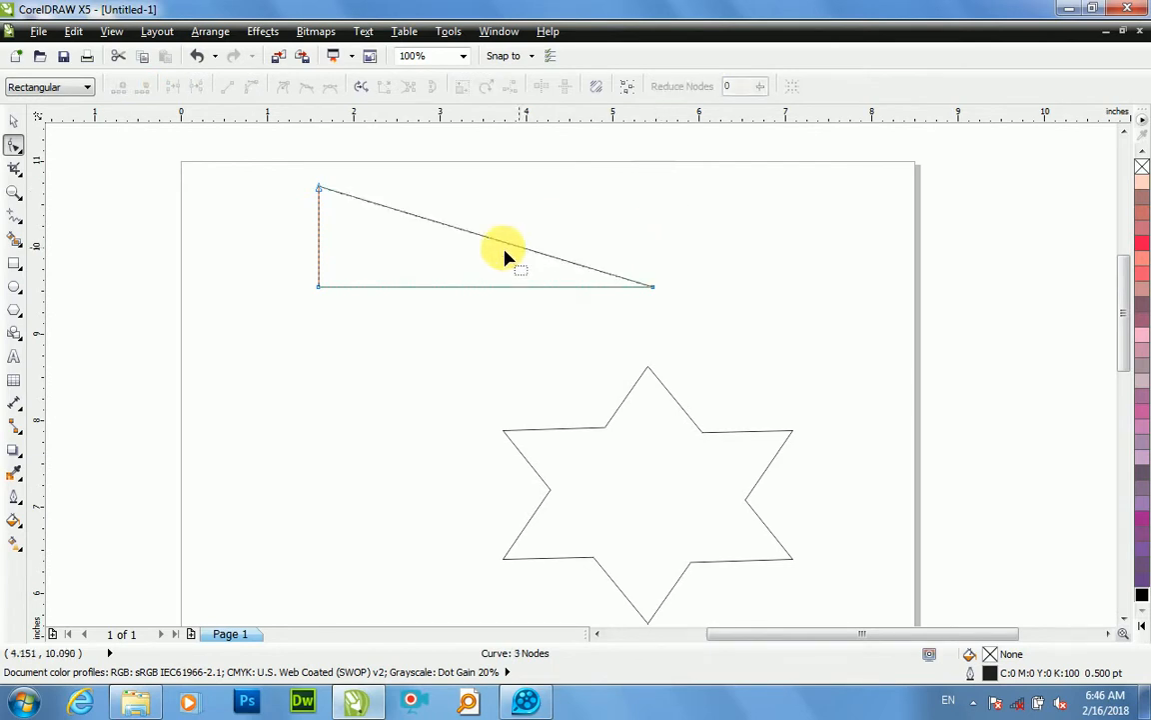
# Step: Convert the triangle's sloping side to a curve and bend it outward into an arc
pyautogui.click(463, 231)
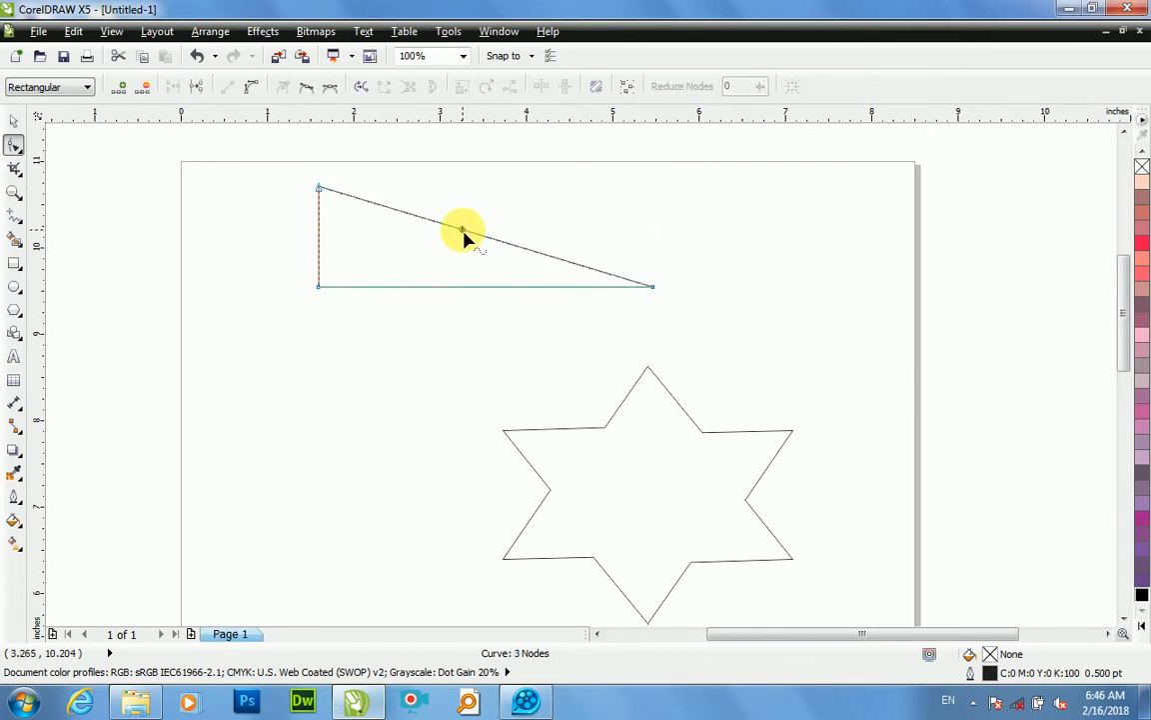
pyautogui.click(253, 90)
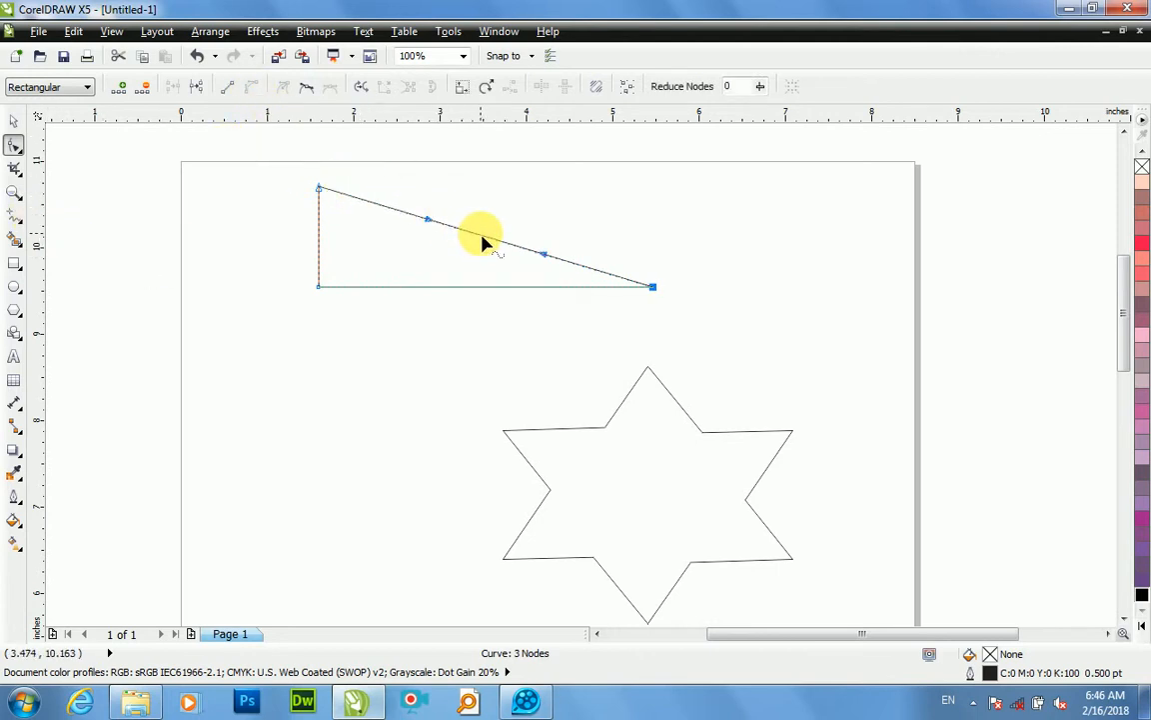
pyautogui.moveTo(489, 244); pyautogui.dragTo(532, 205)
# Step: Convert the shape's straight bottom side to a curve and bend it downward into an arc
pyautogui.click(482, 289)
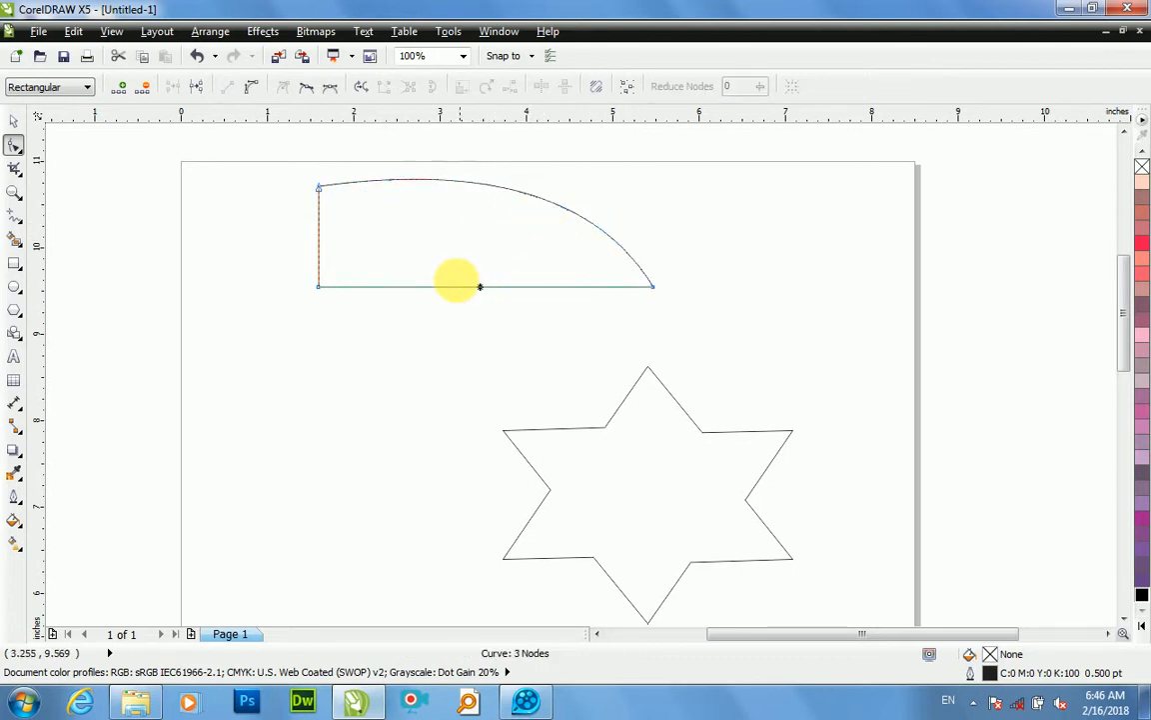
pyautogui.click(251, 86)
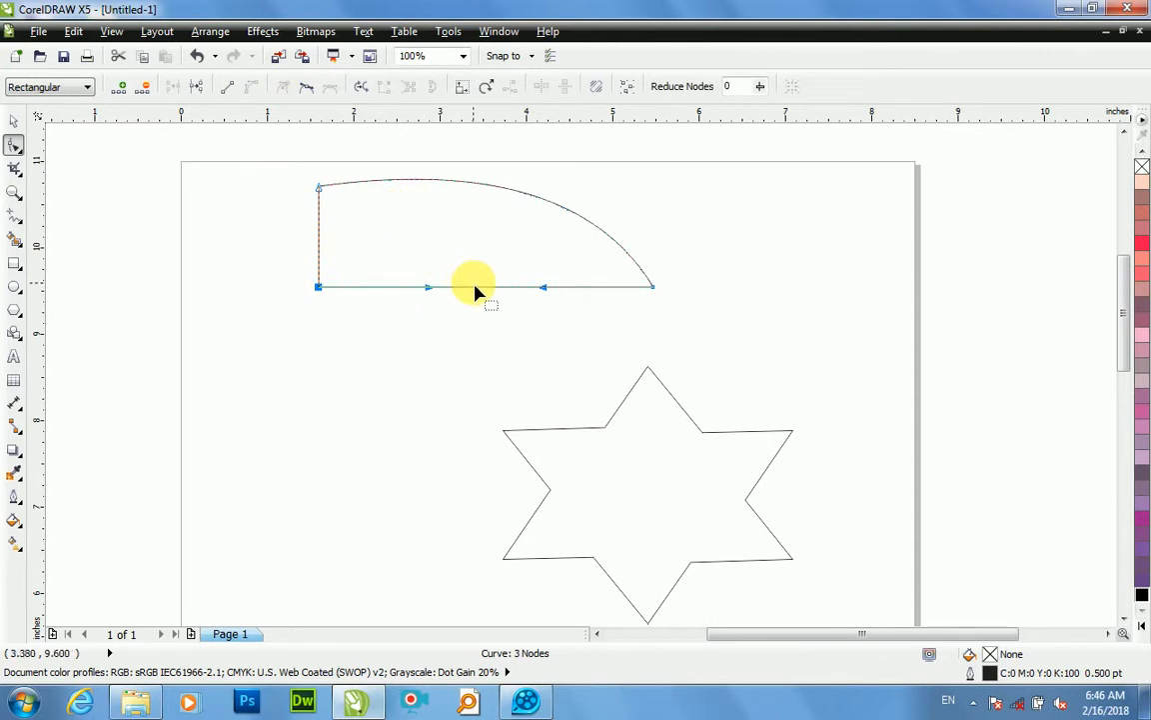
pyautogui.moveTo(472, 288); pyautogui.dragTo(440, 378)
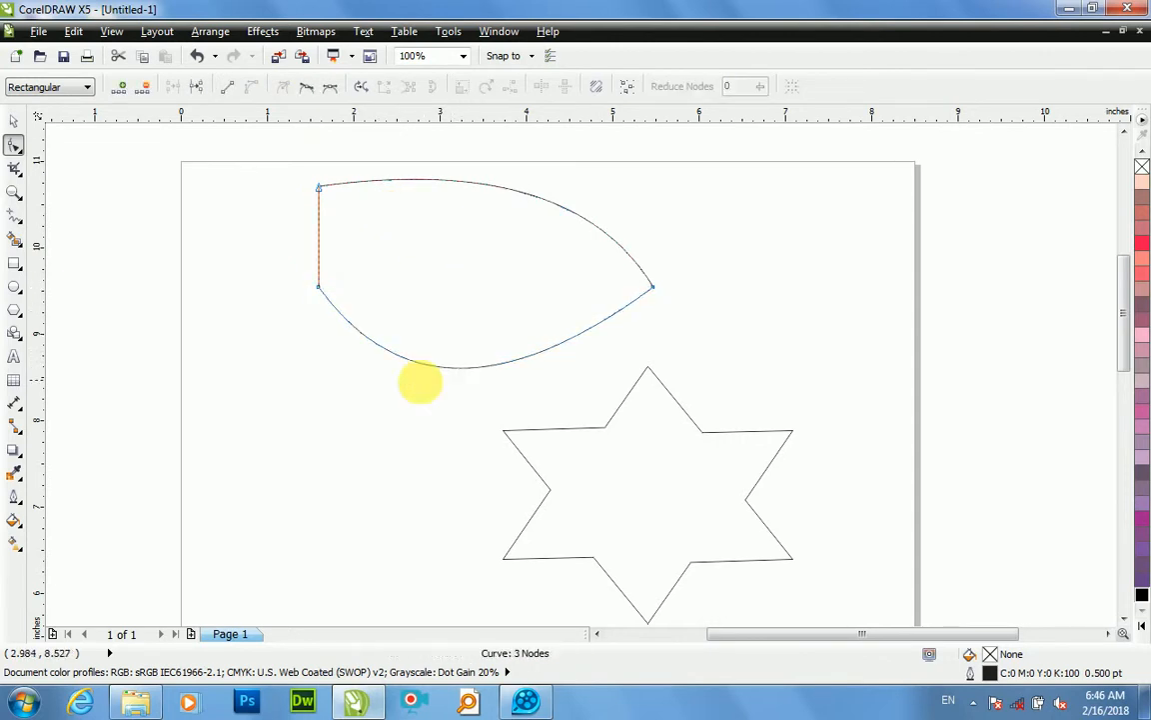
# Step: Shift the shape's left side slightly upward, convert it to a curve, bend it into an S-shape and pull its lower node outward
pyautogui.moveTo(320, 249); pyautogui.dragTo(322, 193)
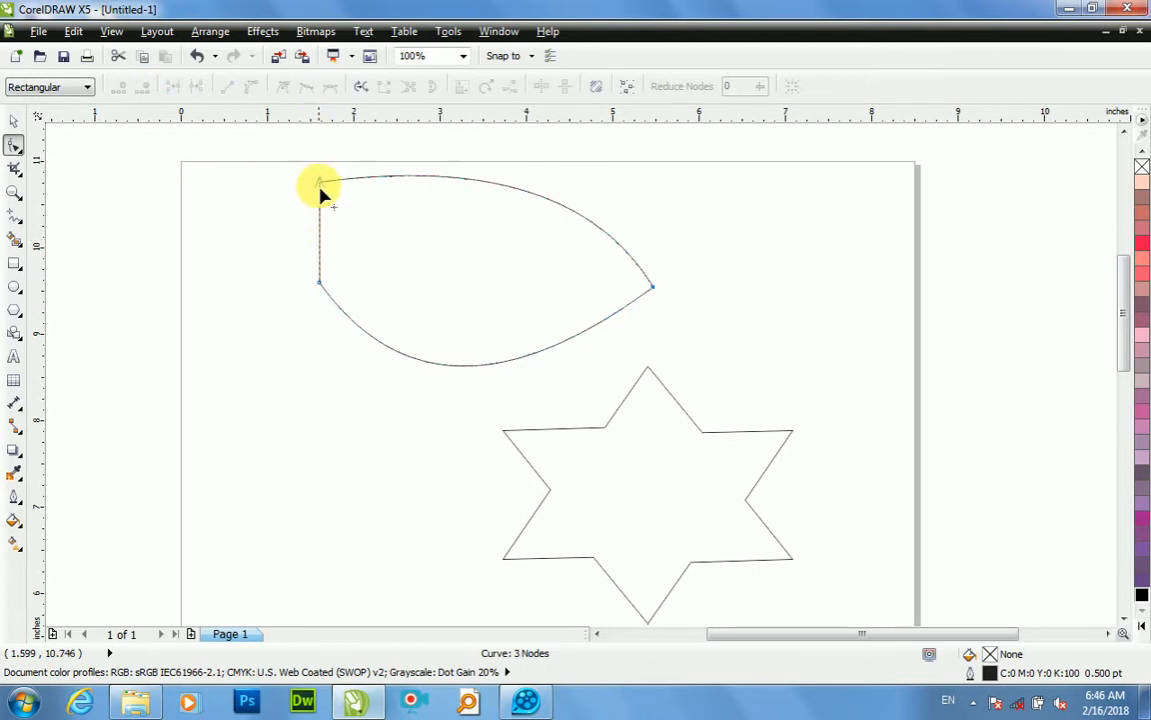
pyautogui.click(319, 227)
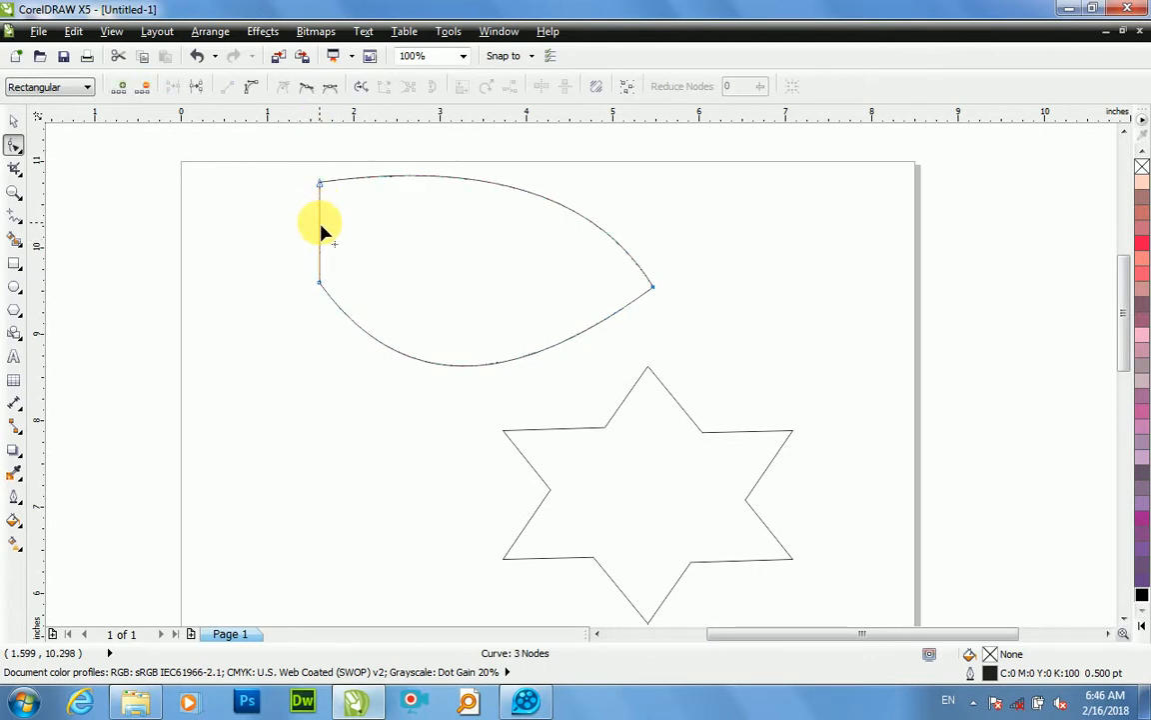
pyautogui.click(252, 87)
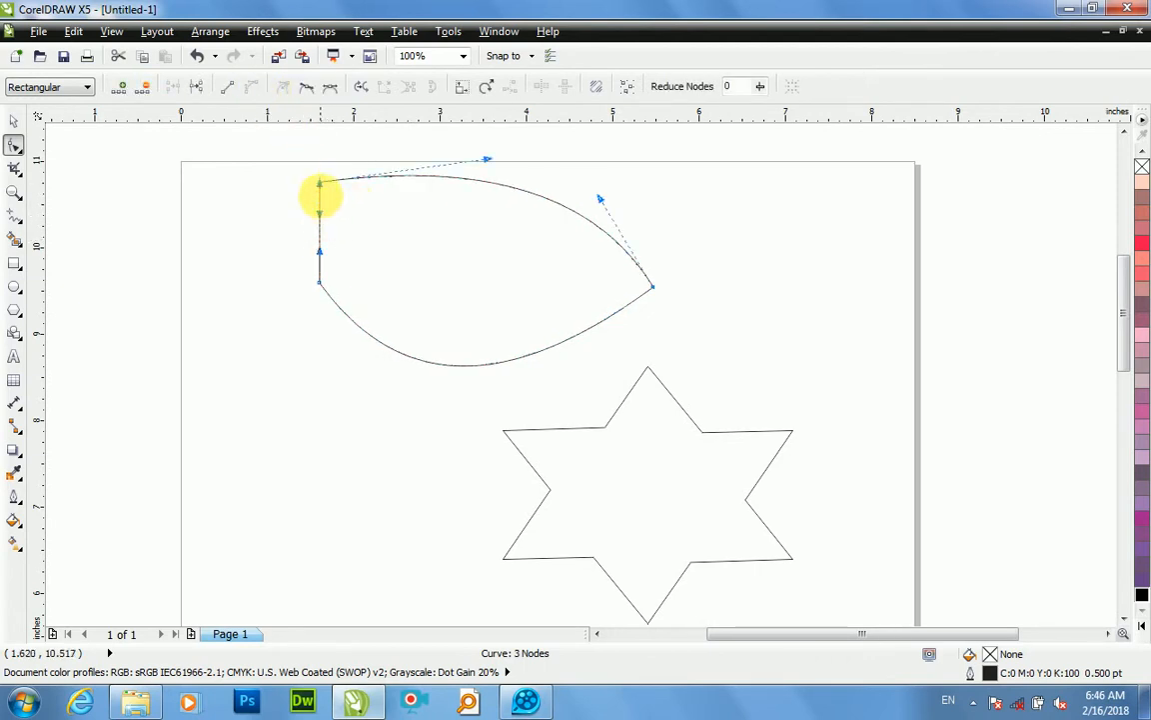
pyautogui.moveTo(317, 250); pyautogui.dragTo(289, 255)
pyautogui.moveTo(319, 213); pyautogui.dragTo(366, 247)
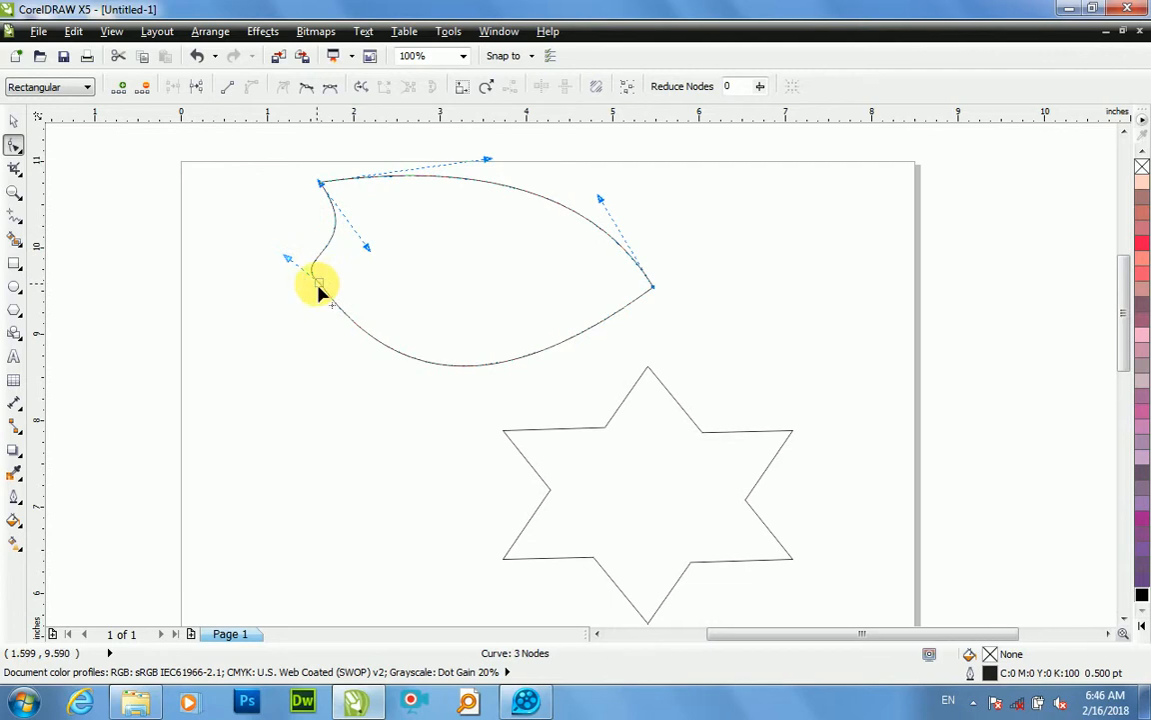
pyautogui.moveTo(314, 305); pyautogui.dragTo(305, 322)
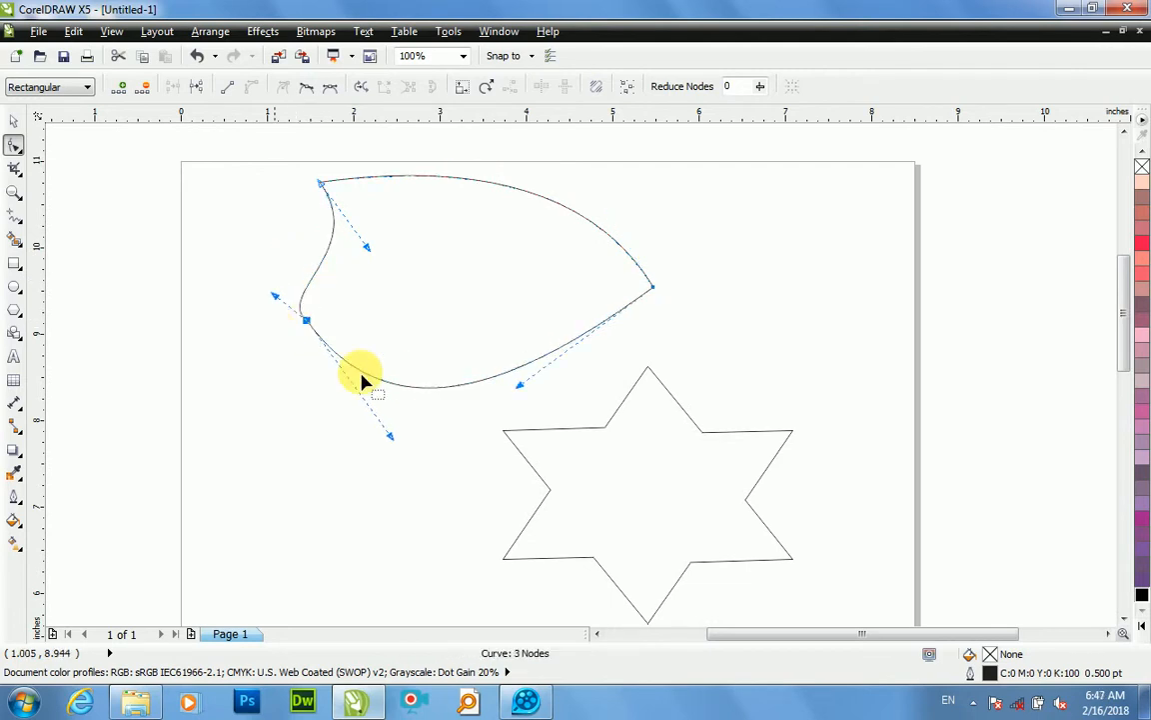
pyautogui.click(748, 342)
pyautogui.press('space')
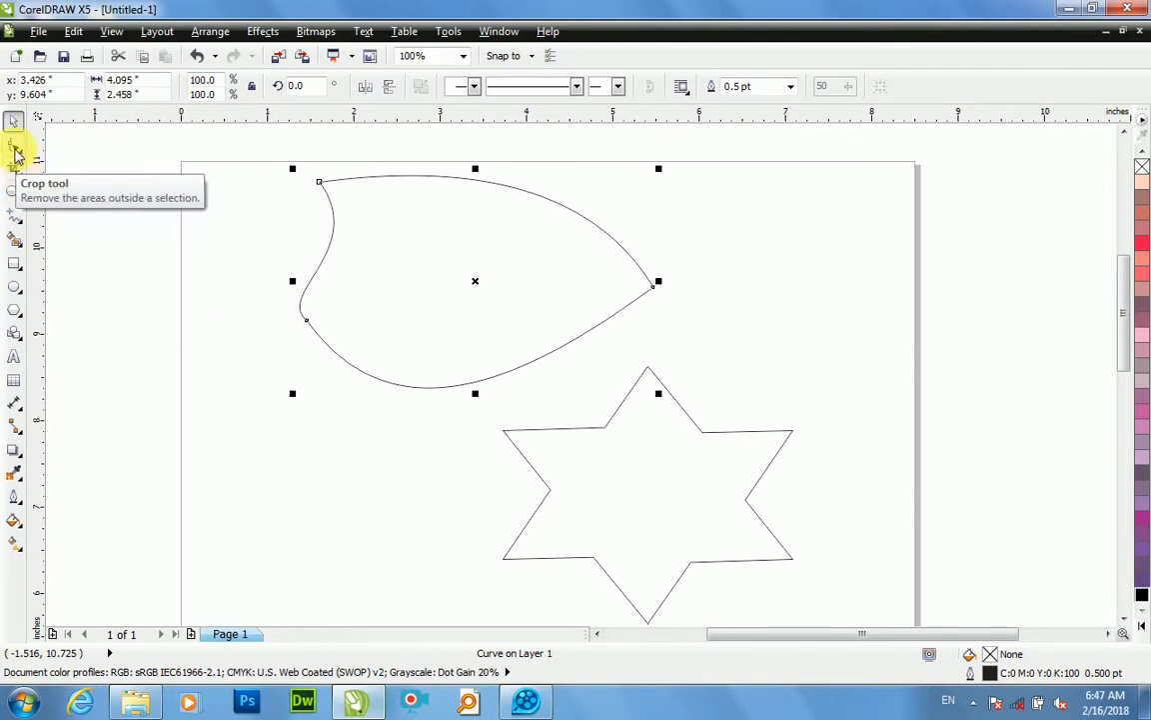
# Step: Import the avast! Free Antivirus file from the Desktop and place it about 3.48 inches square over the page's right edge
pyautogui.scroll(-1, 360, 408)
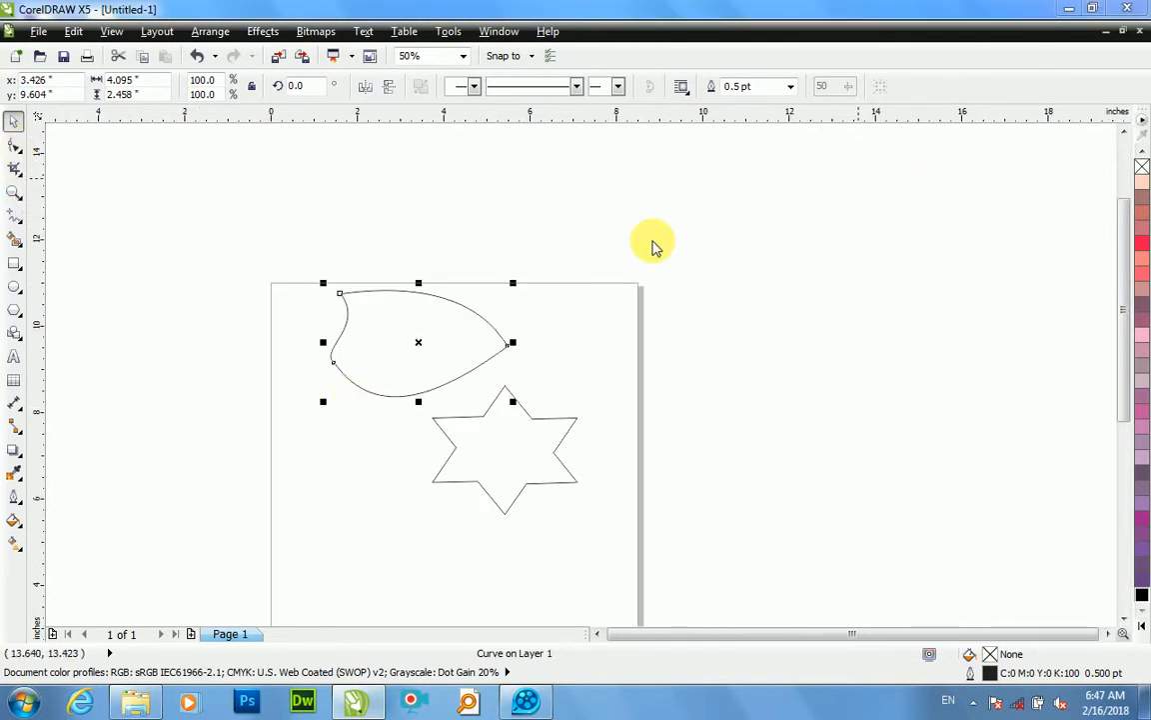
pyautogui.hotkey('ctrl', 'i')
pyautogui.scroll(-1, 554, 283)
pyautogui.scroll(-2, 552, 300)
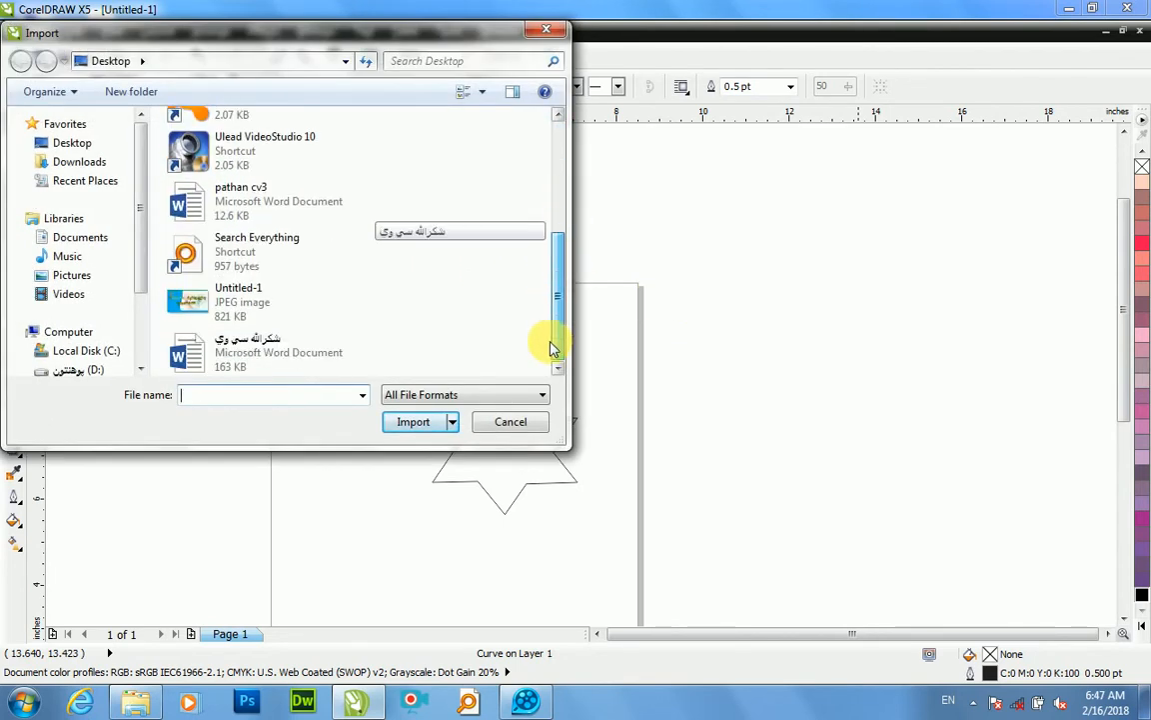
pyautogui.scroll(1, 560, 310)
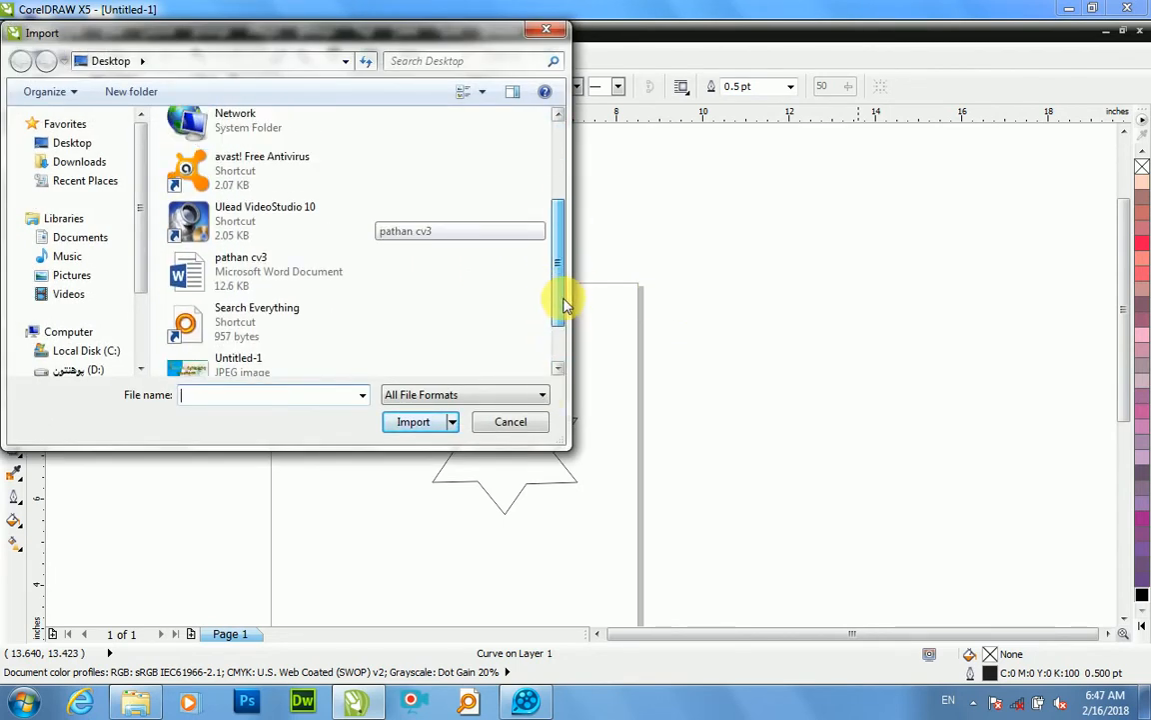
pyautogui.click(253, 166)
pyautogui.click(395, 420)
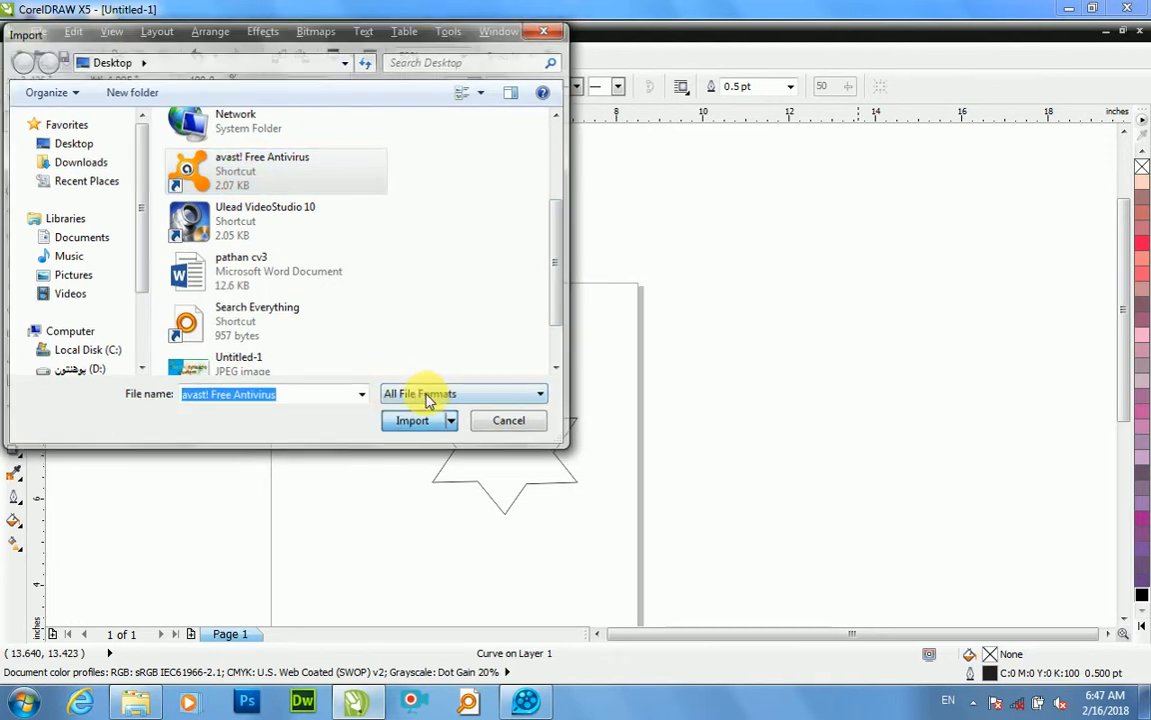
pyautogui.moveTo(565, 300); pyautogui.dragTo(704, 457)
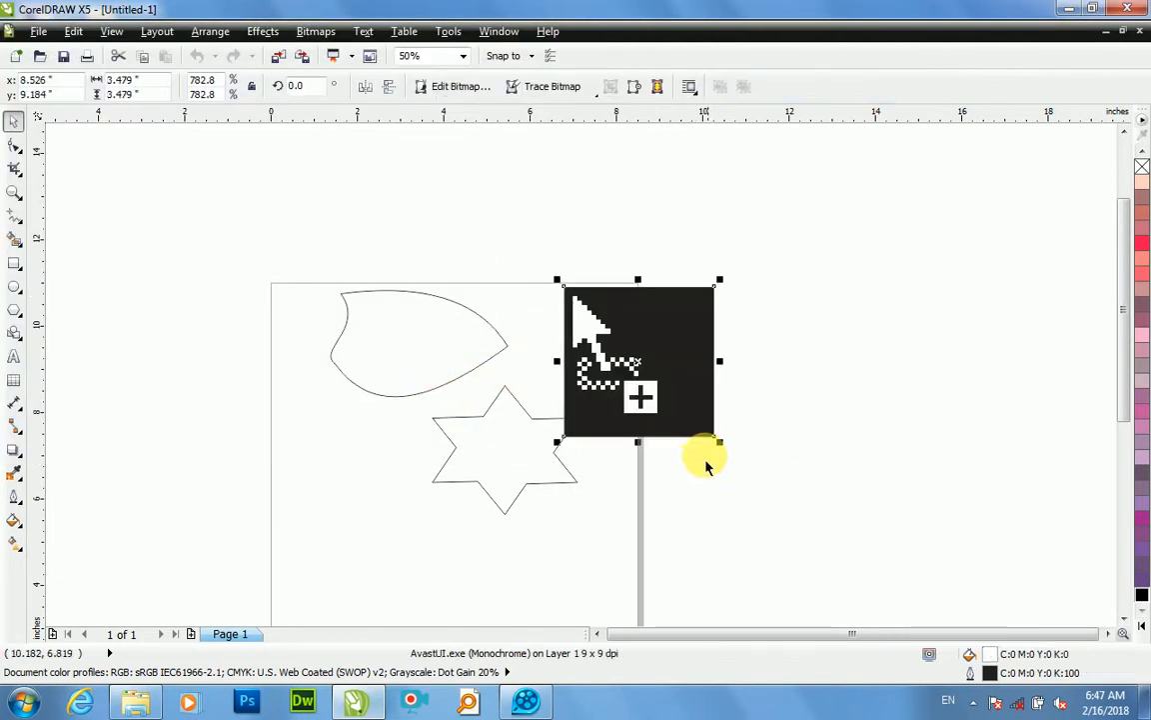
pyautogui.click(844, 434)
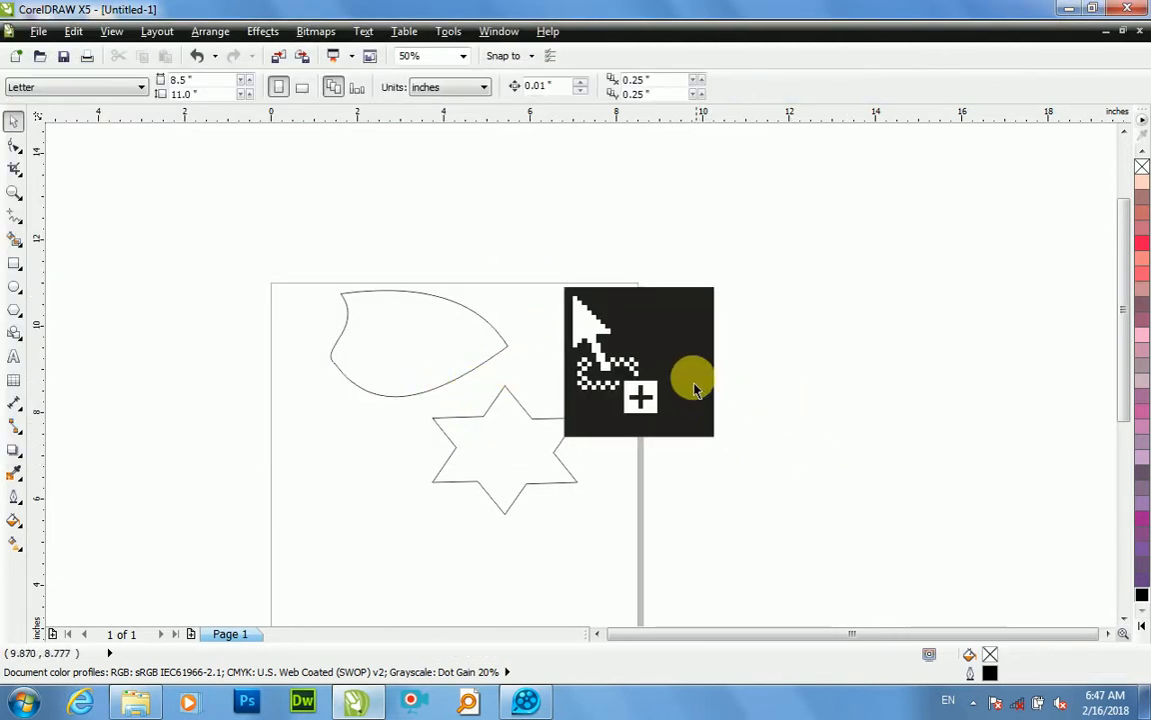
# Step: Draw a rectangle about 0.607 by 0.573 inches around the imported image's plus sign and convert it to curves
pyautogui.scroll(1, 599, 317)
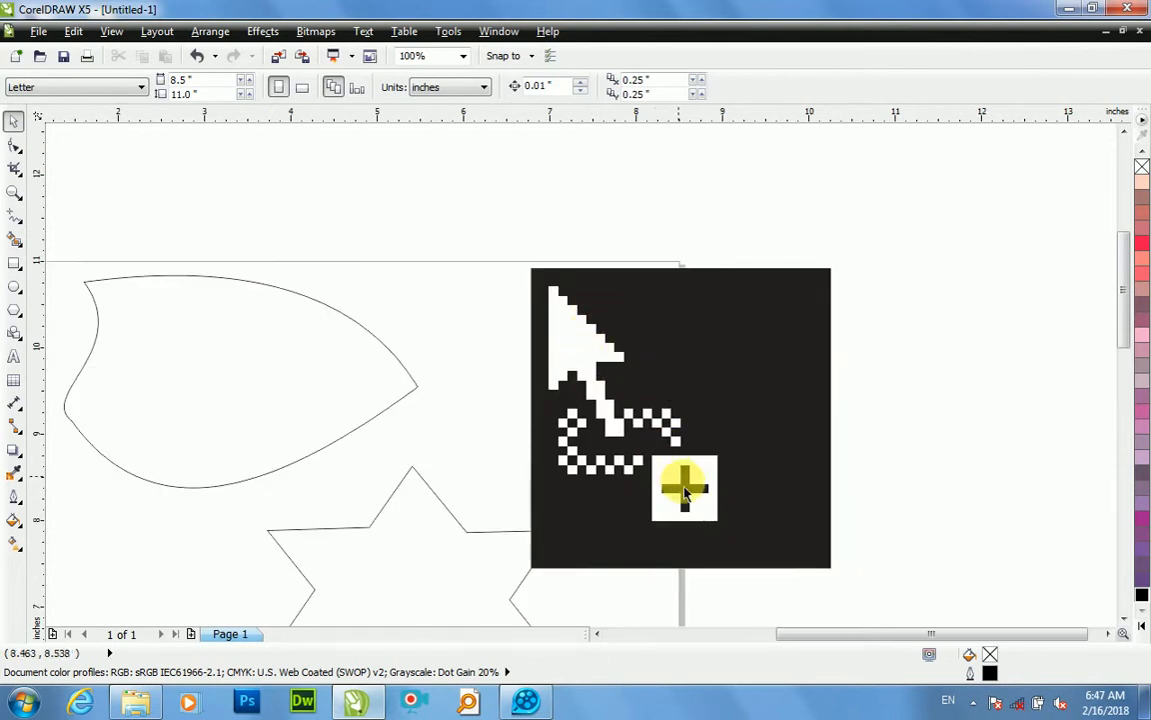
pyautogui.scroll(1, 705, 511)
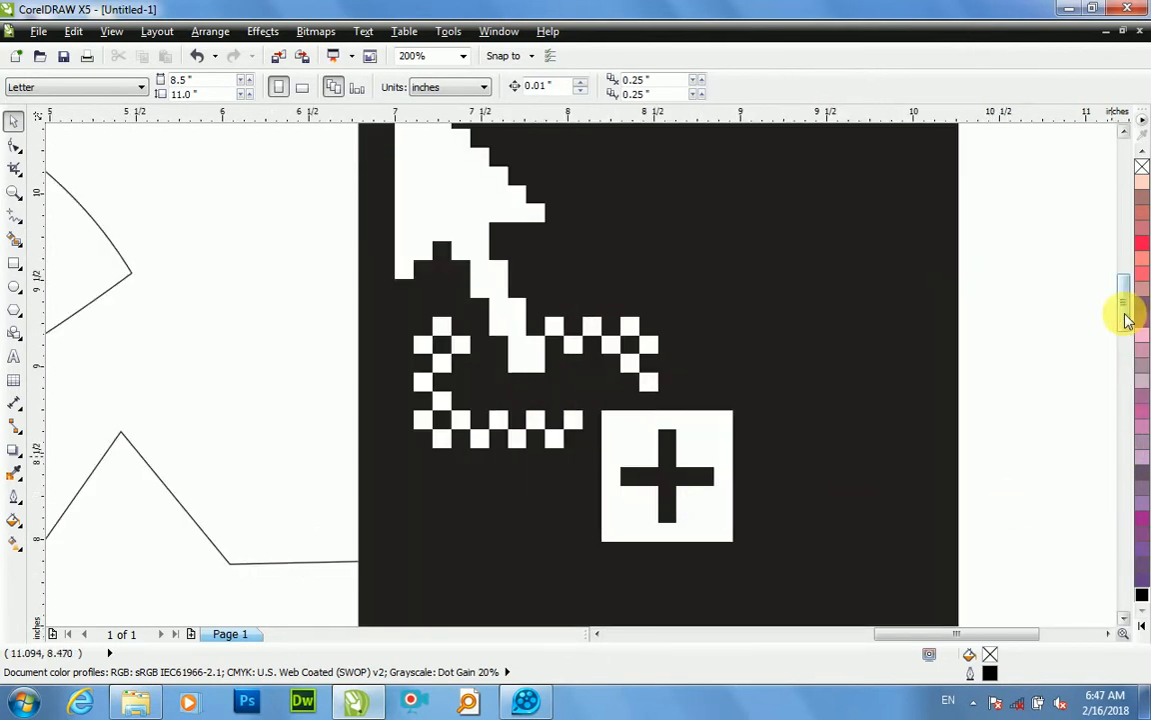
pyautogui.moveTo(1124, 311)
pyautogui.mouseDown()
pyautogui.moveTo(1115, 378)
pyautogui.moveTo(1123, 307)
pyautogui.mouseUp()
pyautogui.scroll(1, 657, 350)
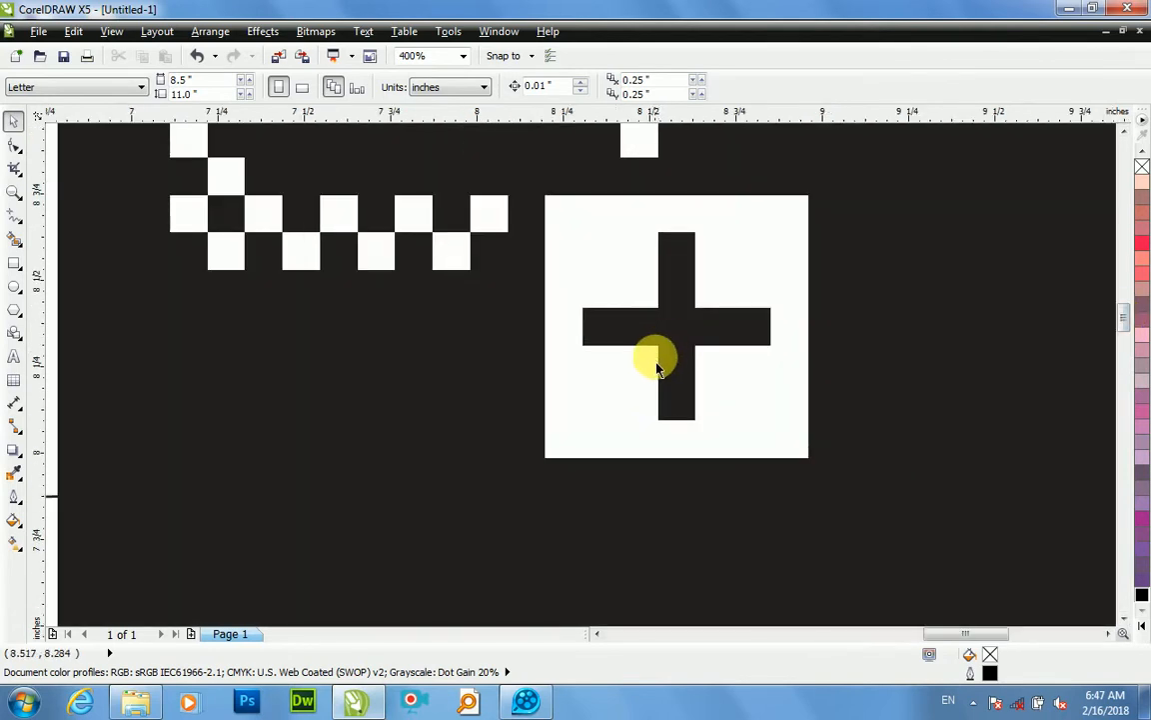
pyautogui.press('F6')
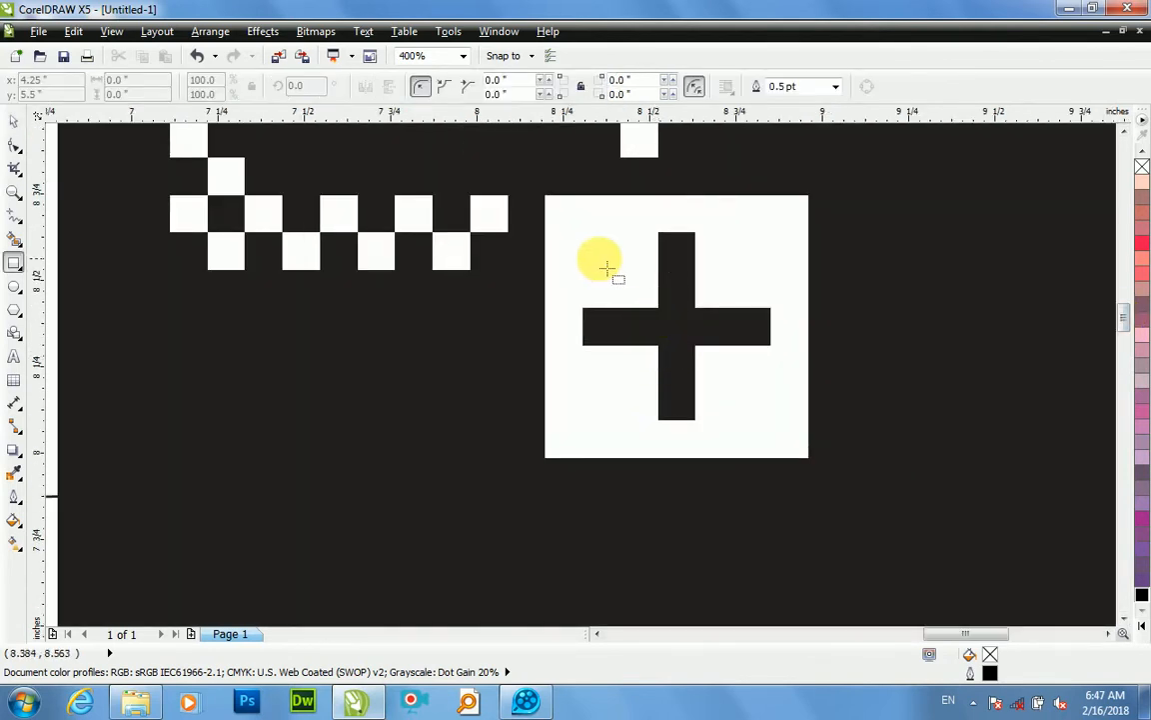
pyautogui.moveTo(577, 234); pyautogui.dragTo(787, 432)
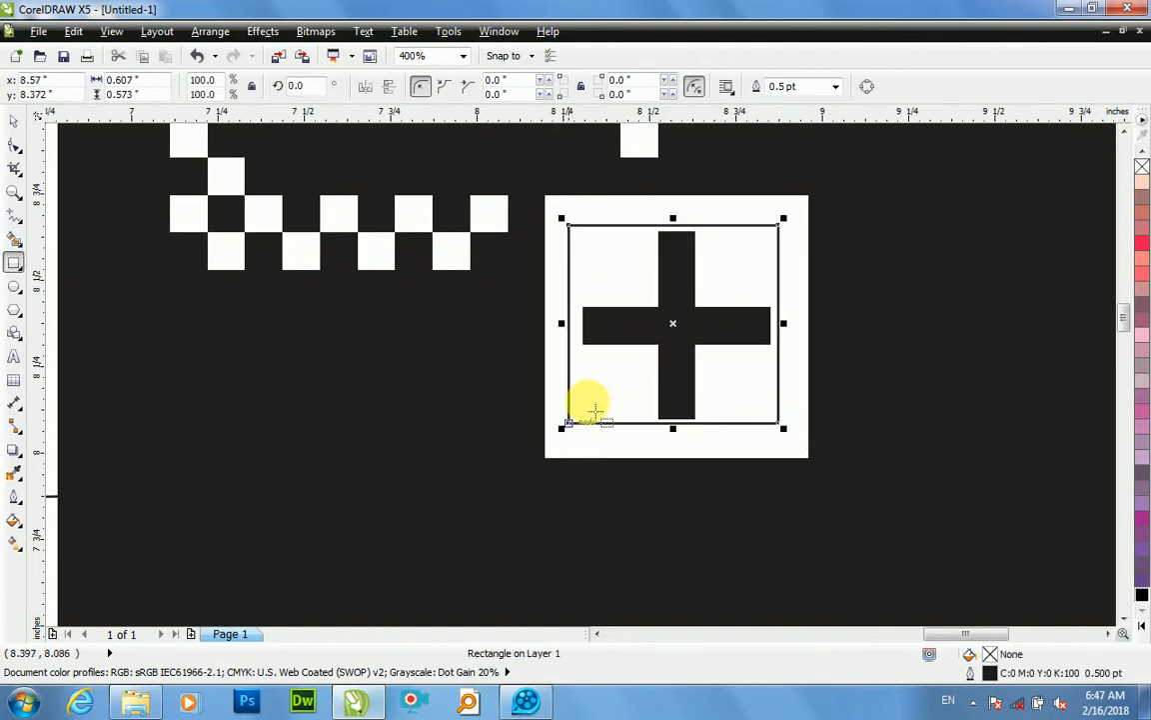
pyautogui.click(865, 88)
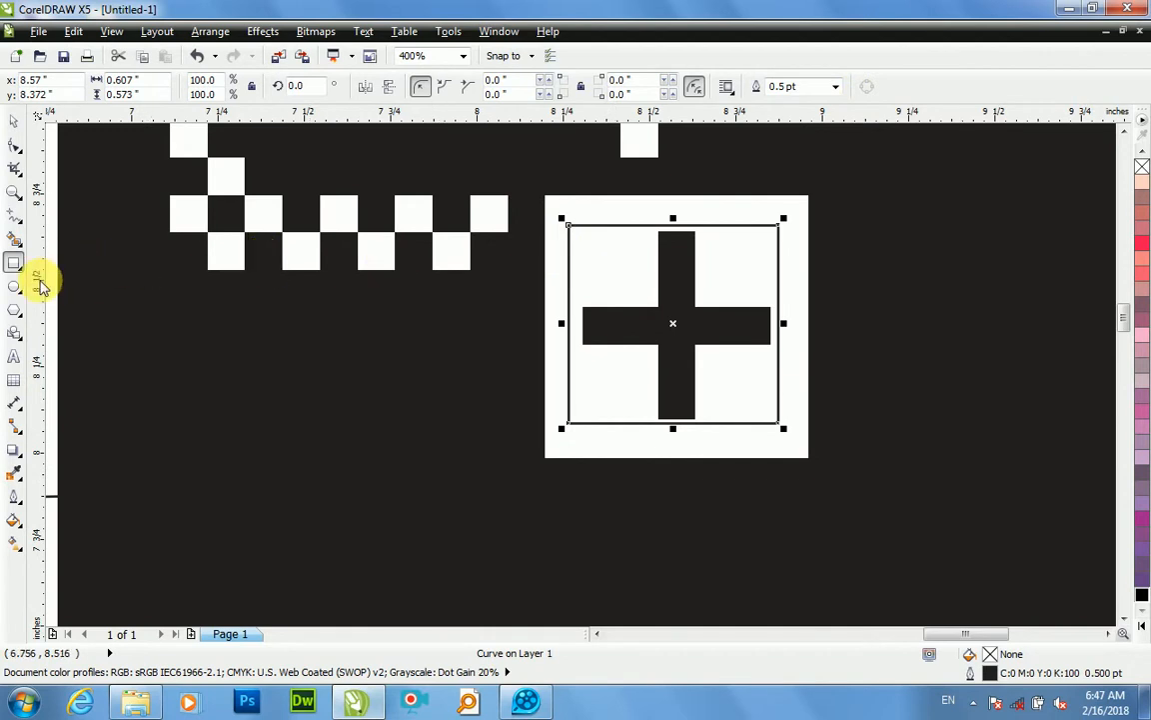
# Step: Add a node on the outline's top side with the Shape tool and move the upper-right corner node to the plus's upper-right inner corner
pyautogui.click(18, 170)
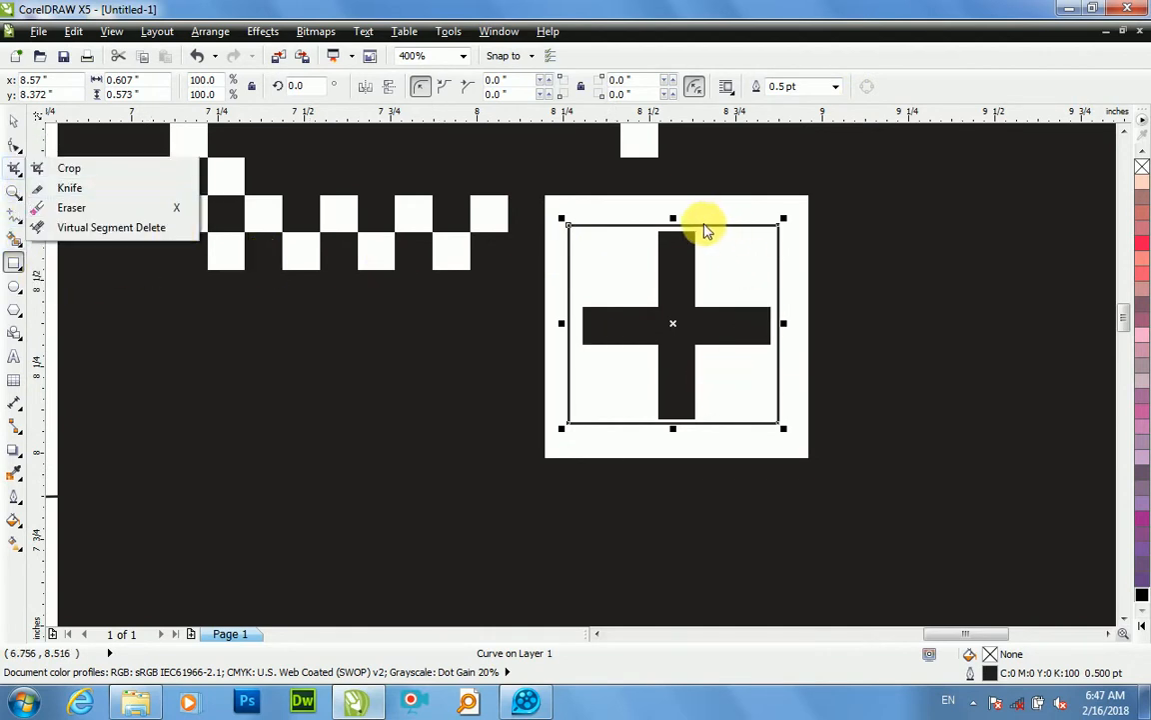
pyautogui.click(705, 232)
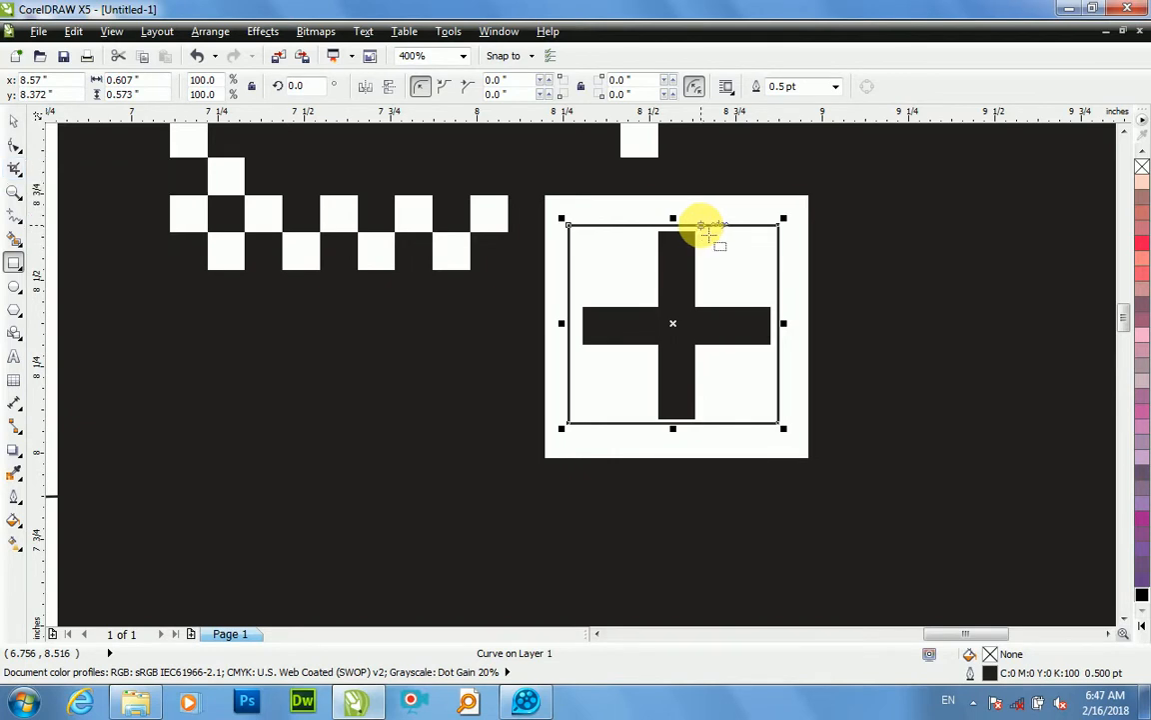
pyautogui.click(15, 146)
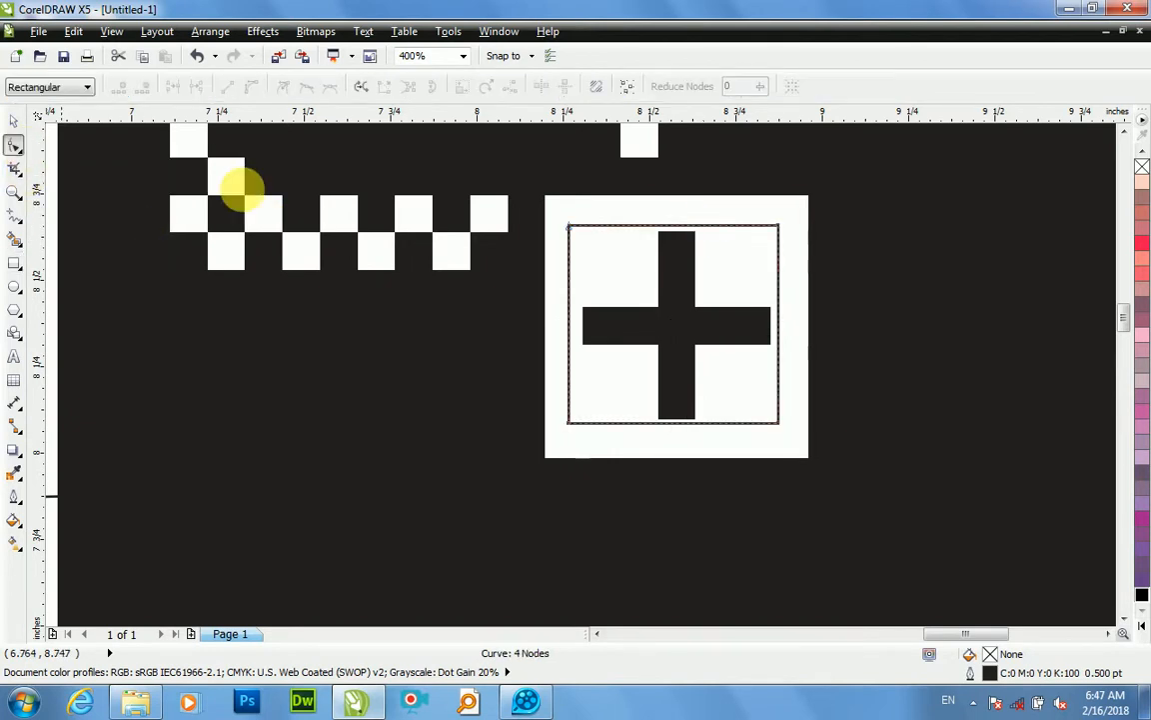
pyautogui.scroll(1, 676, 244)
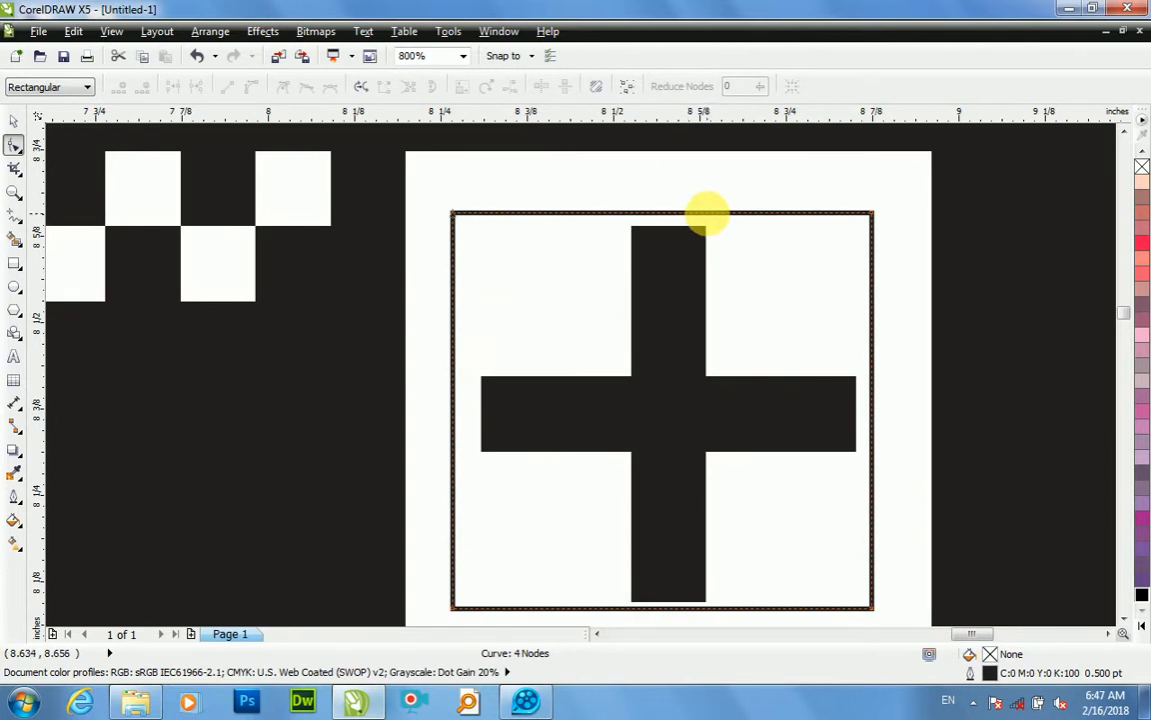
pyautogui.doubleClick(711, 214)
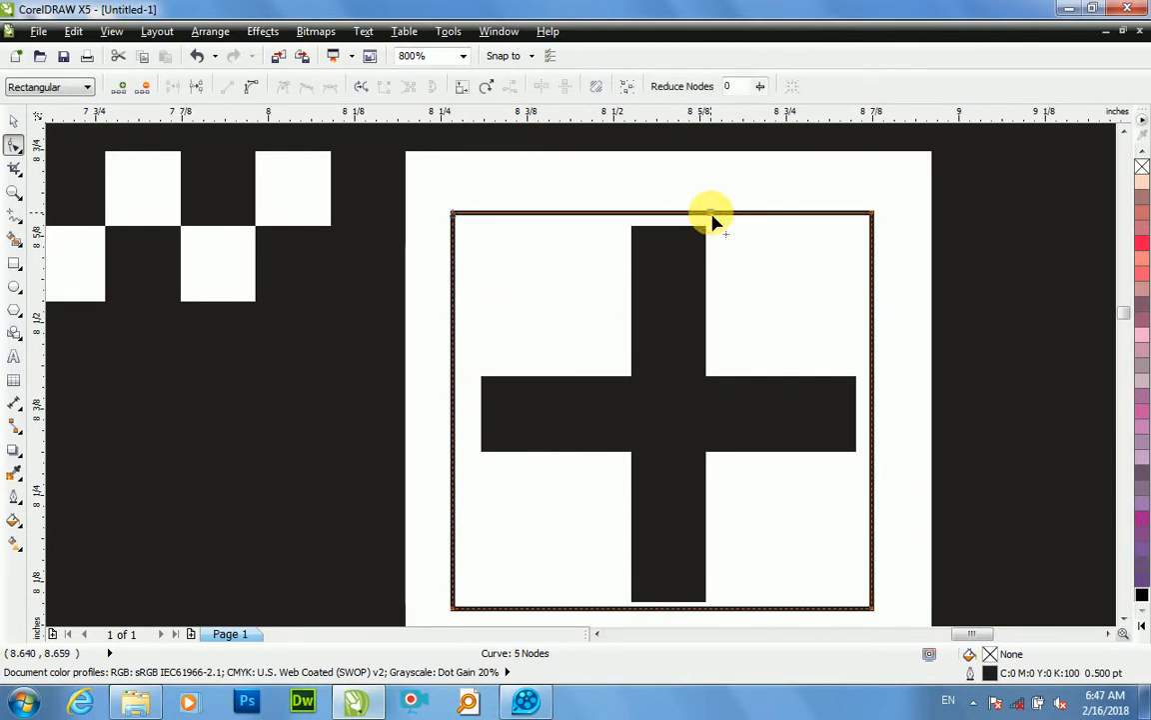
pyautogui.moveTo(871, 218); pyautogui.dragTo(714, 386)
pyautogui.moveTo(714, 386); pyautogui.dragTo(712, 378)
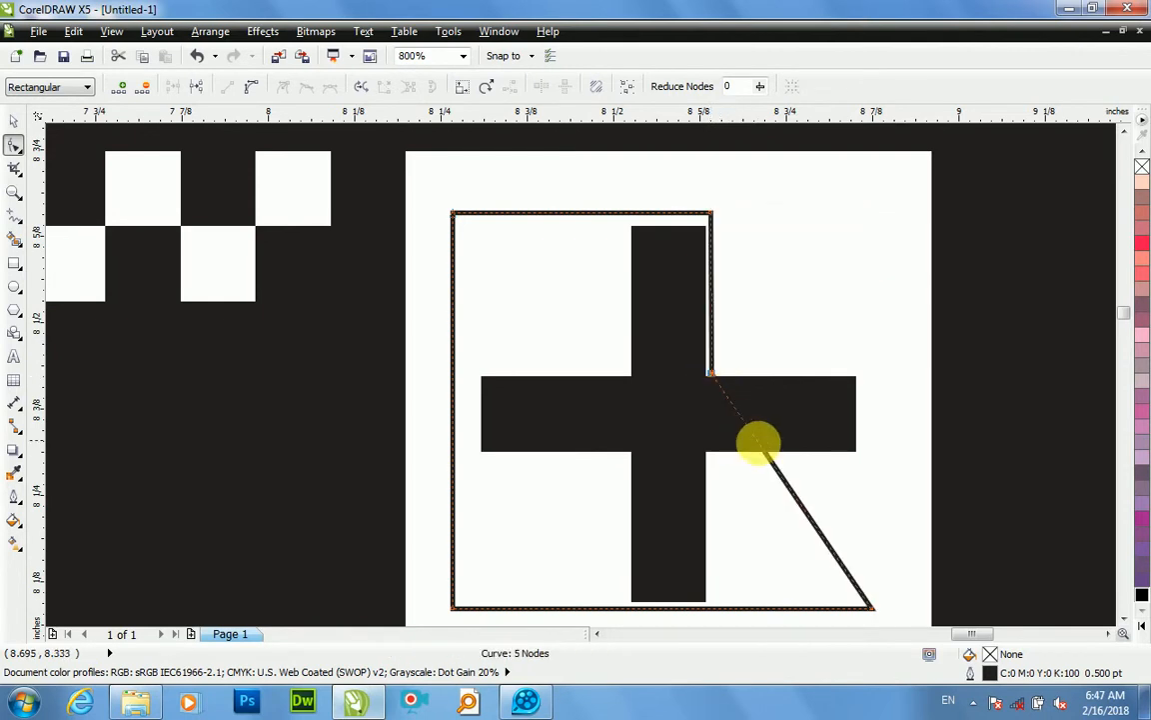
# Step: Add two nodes on the outline and fit them to the upper and lower corners of the plus's right arm
pyautogui.moveTo(761, 449); pyautogui.dragTo(862, 378)
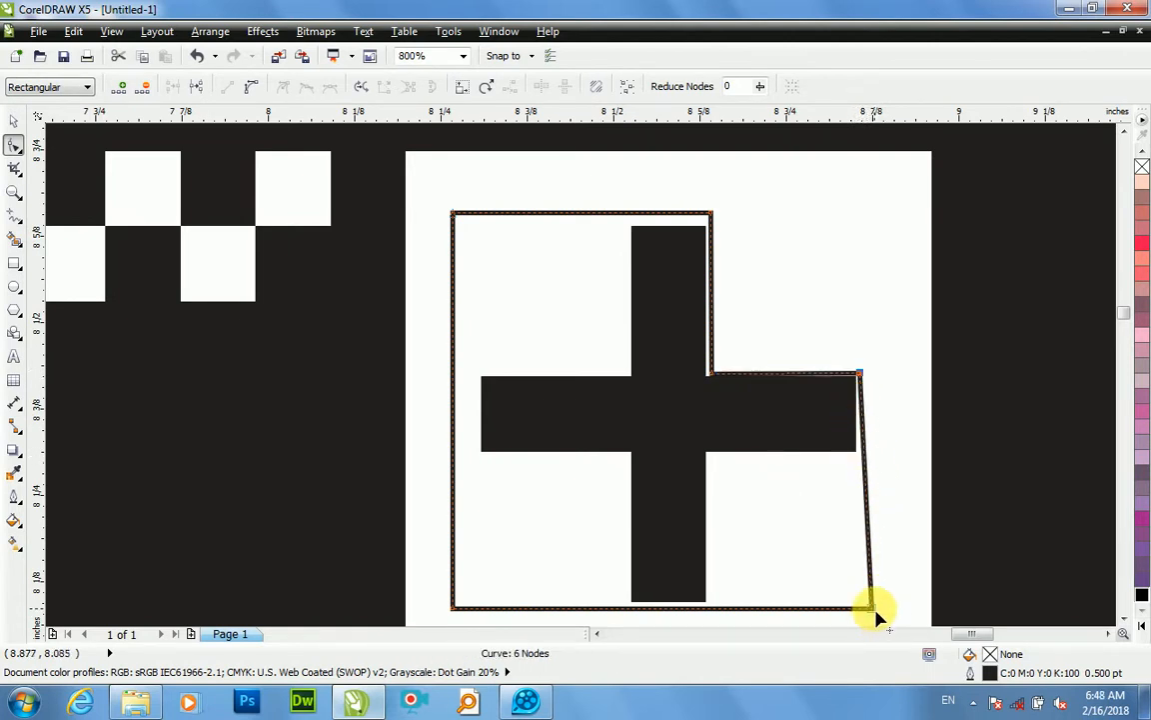
pyautogui.doubleClick(863, 459)
pyautogui.doubleClick(863, 461)
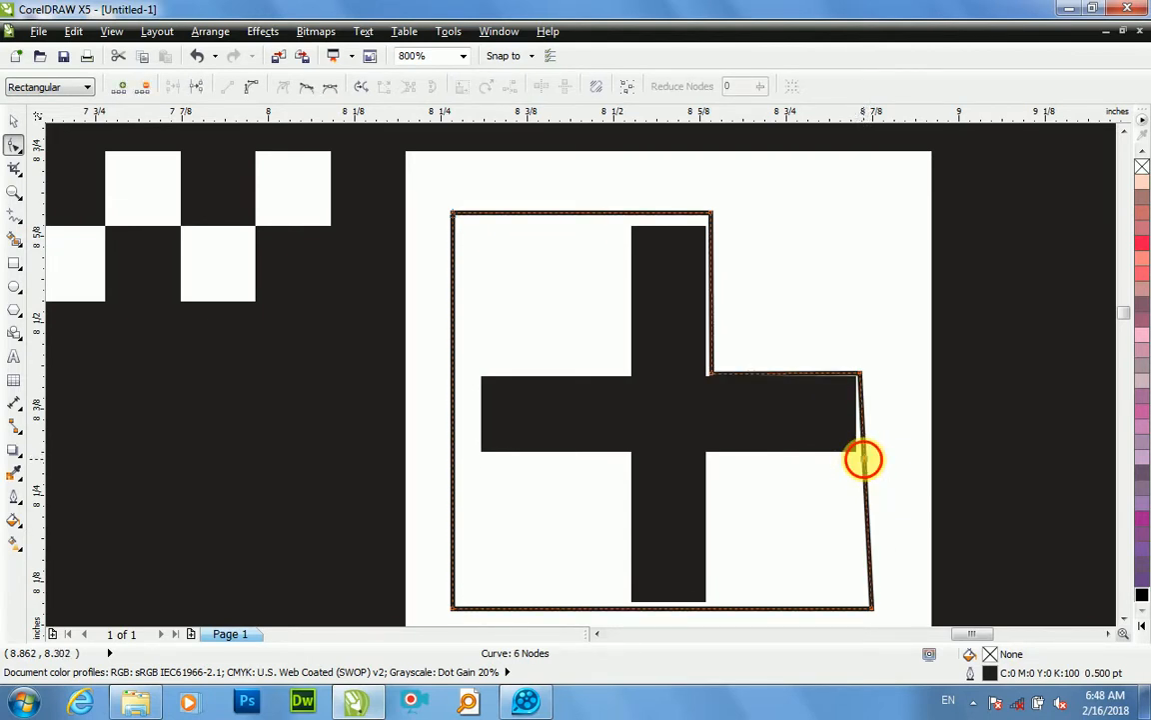
pyautogui.scroll(2, 862, 466)
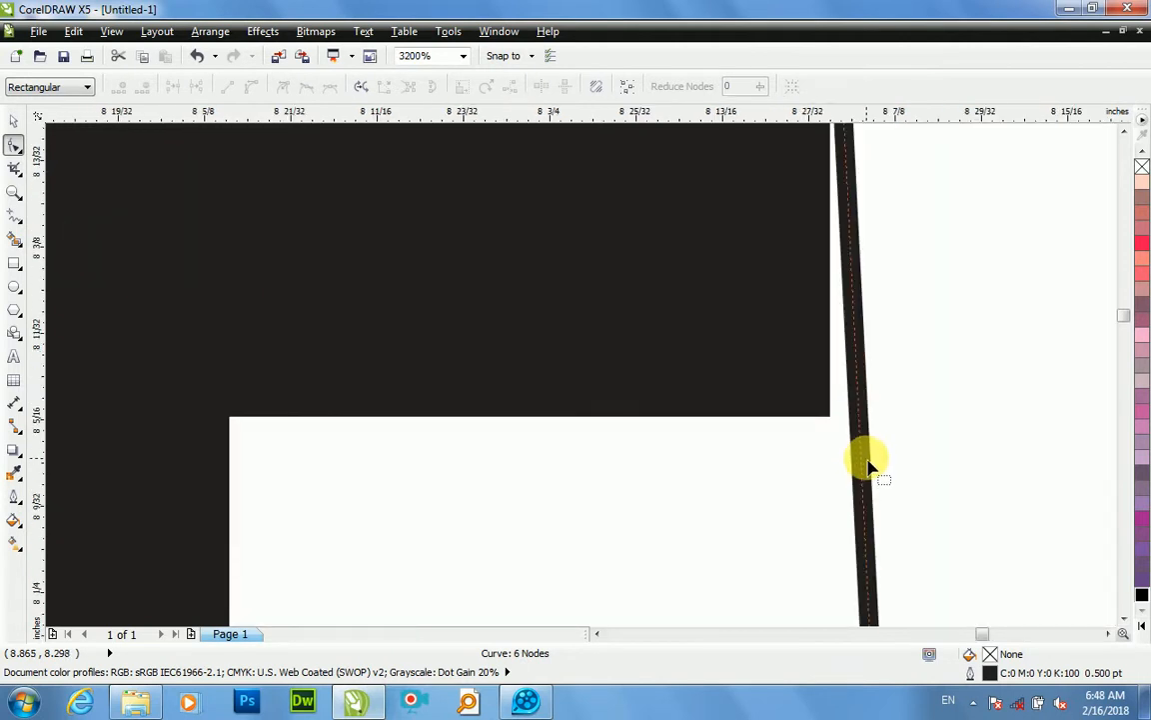
pyautogui.doubleClick(860, 458)
pyautogui.moveTo(855, 465); pyautogui.dragTo(837, 460)
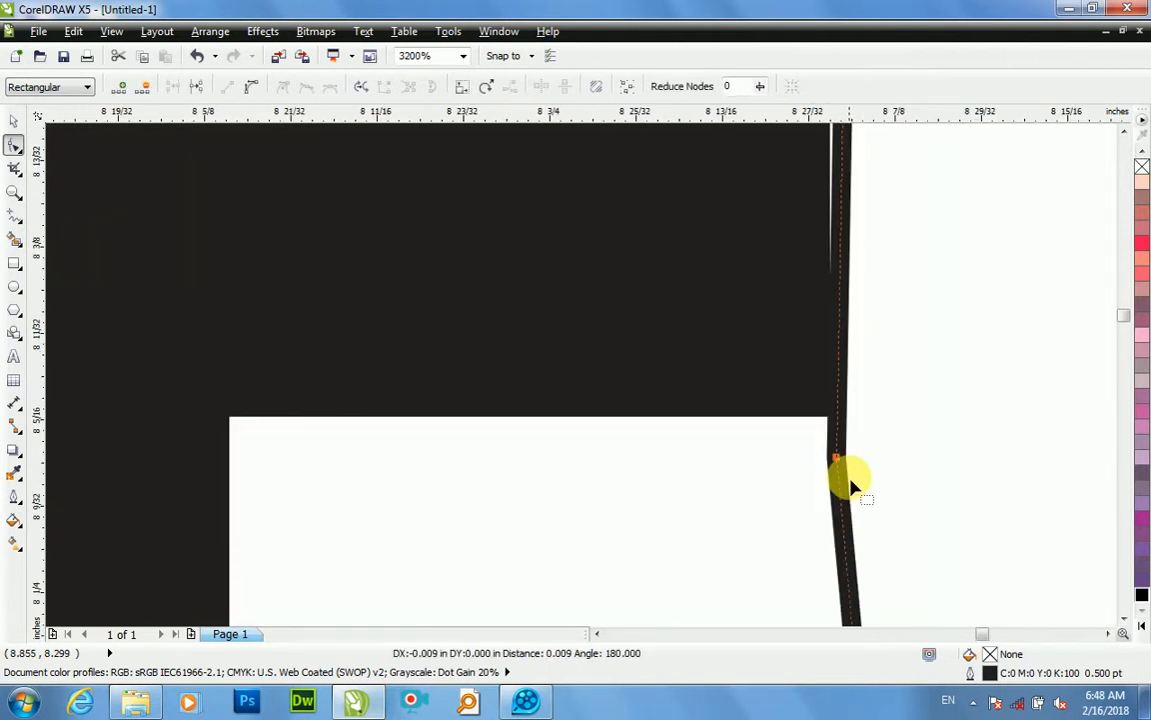
# Step: Move the outline's lower-right node to the plus's lower-right inner corner and straighten the edge beneath the right arm
pyautogui.scroll(-3, 851, 487)
pyautogui.moveTo(855, 544); pyautogui.dragTo(772, 472)
pyautogui.scroll(1, 772, 472)
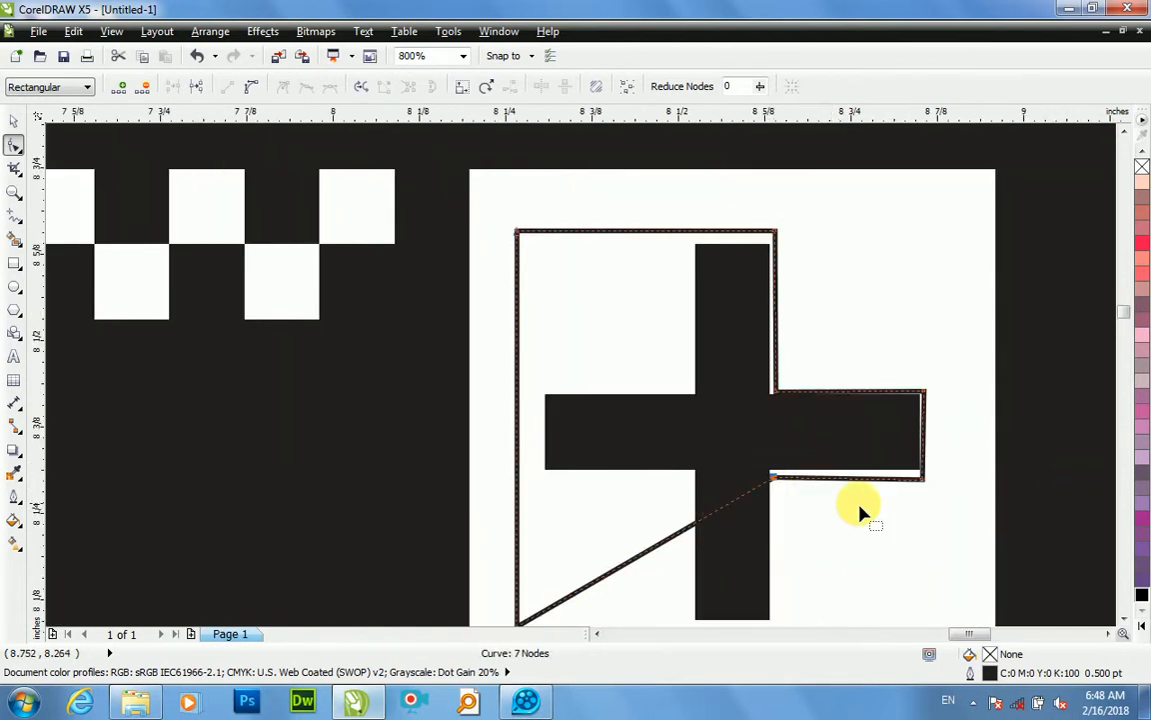
pyautogui.moveTo(922, 484); pyautogui.dragTo(921, 477)
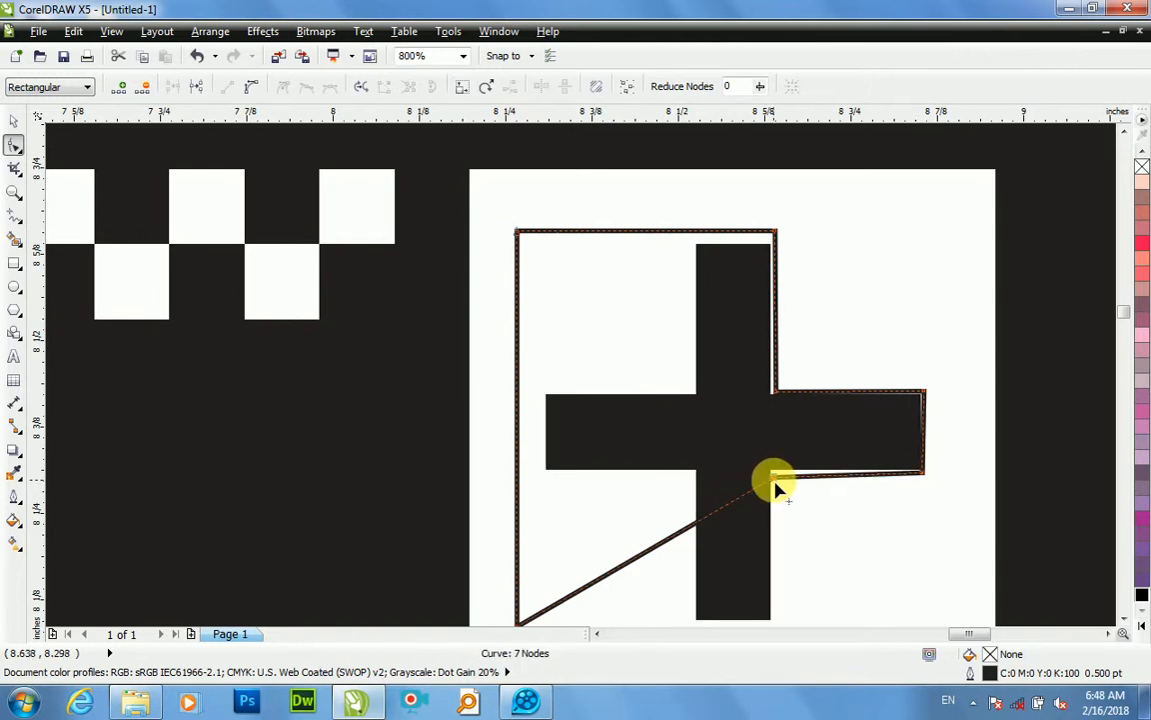
pyautogui.moveTo(773, 479); pyautogui.dragTo(765, 450)
pyautogui.scroll(2, 775, 478)
pyautogui.scroll(-2, 766, 456)
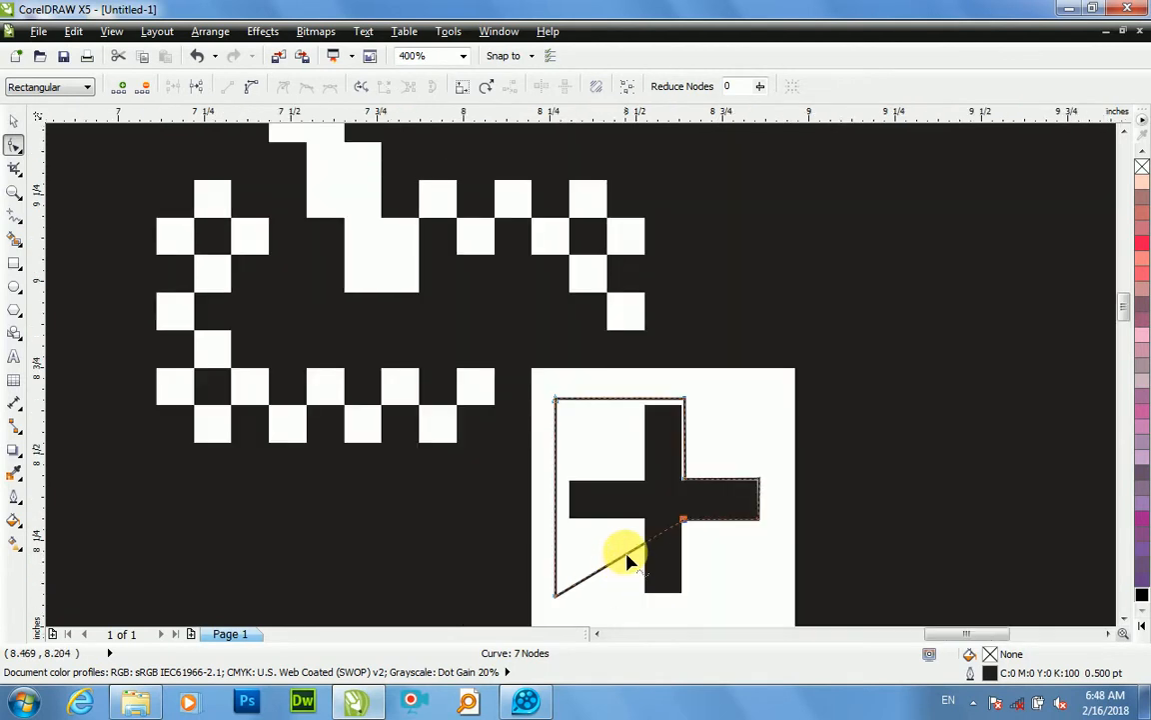
# Step: Add a node on the outline's diagonal lower edge and place it at the lower-right corner of the plus's bottom arm
pyautogui.doubleClick(627, 556)
pyautogui.moveTo(626, 556); pyautogui.dragTo(684, 583)
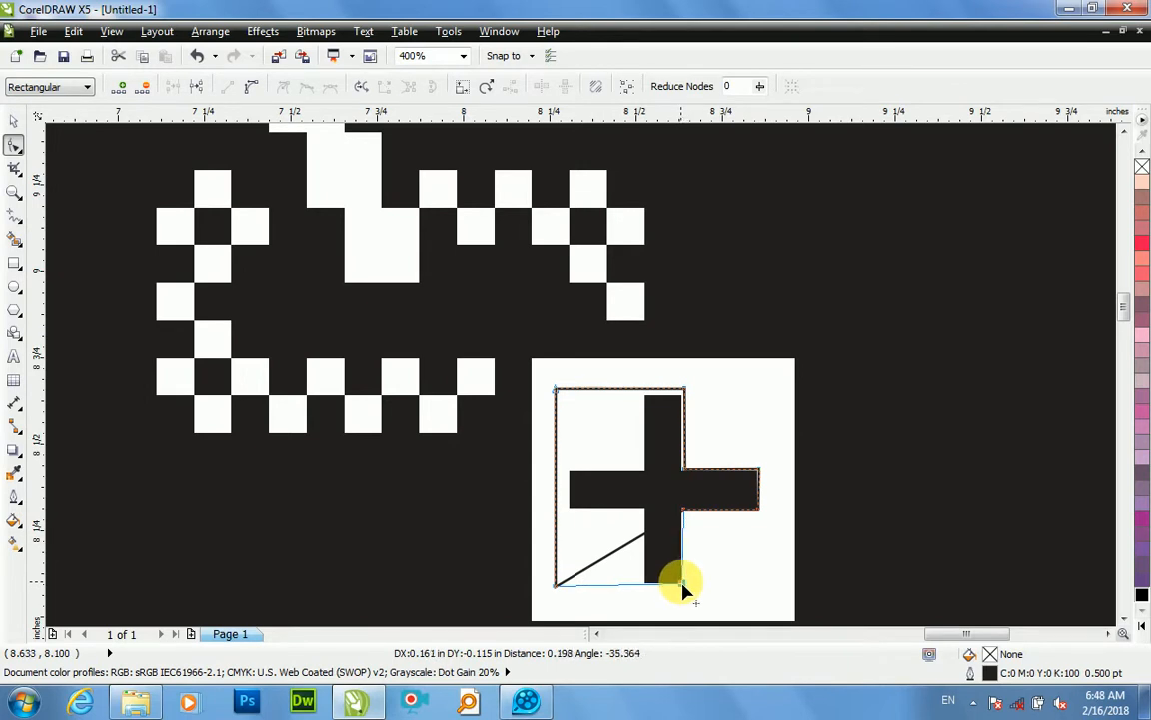
pyautogui.moveTo(686, 585); pyautogui.dragTo(685, 583)
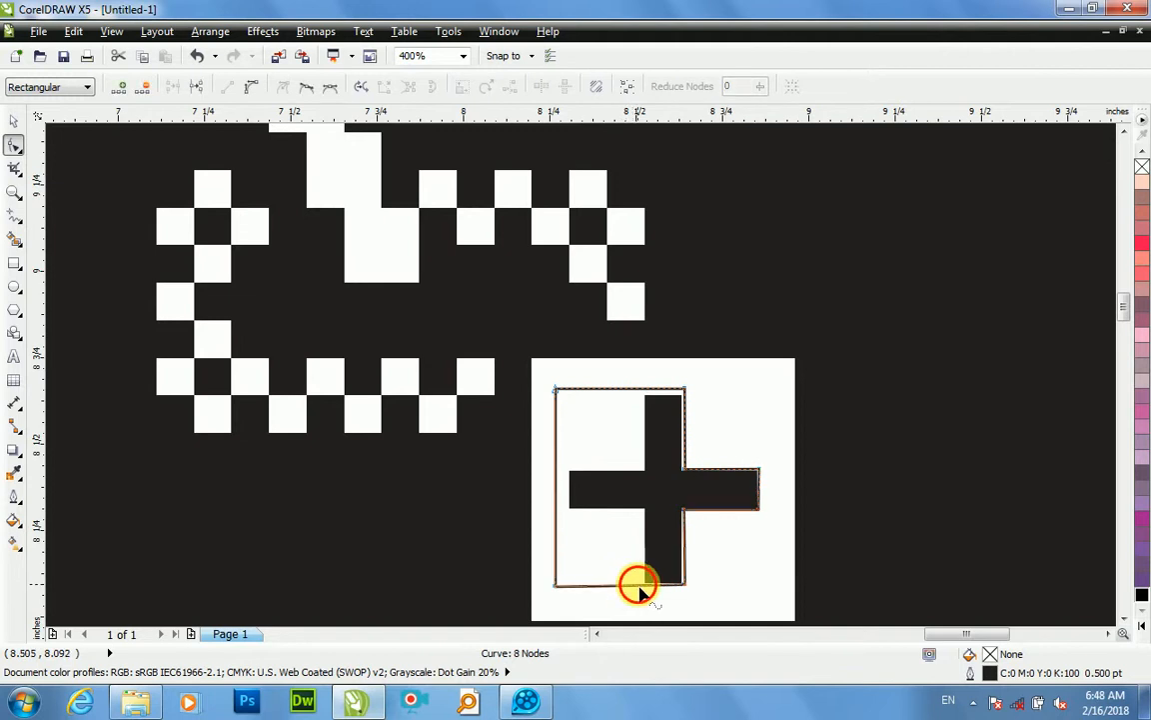
# Step: Add a node on the outline's bottom edge and move the lower-left corner node to the plus's lower-left inner corner
pyautogui.doubleClick(640, 586)
pyautogui.doubleClick(640, 585)
pyautogui.doubleClick(640, 586)
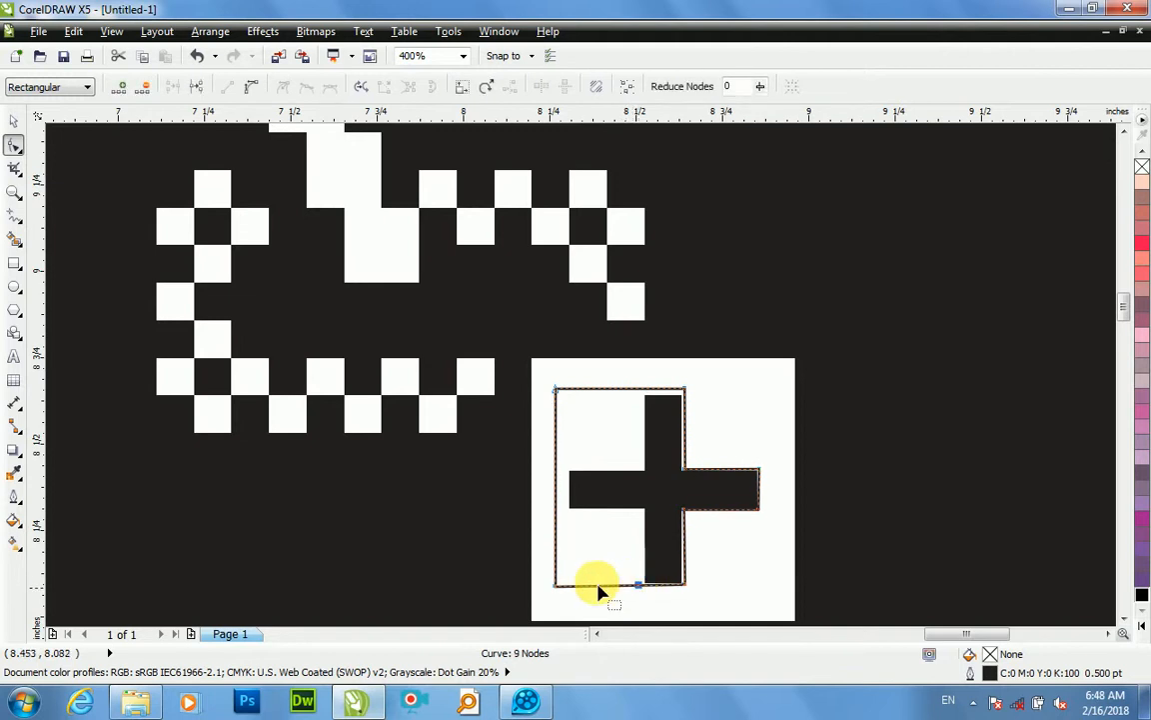
pyautogui.moveTo(556, 587); pyautogui.dragTo(638, 516)
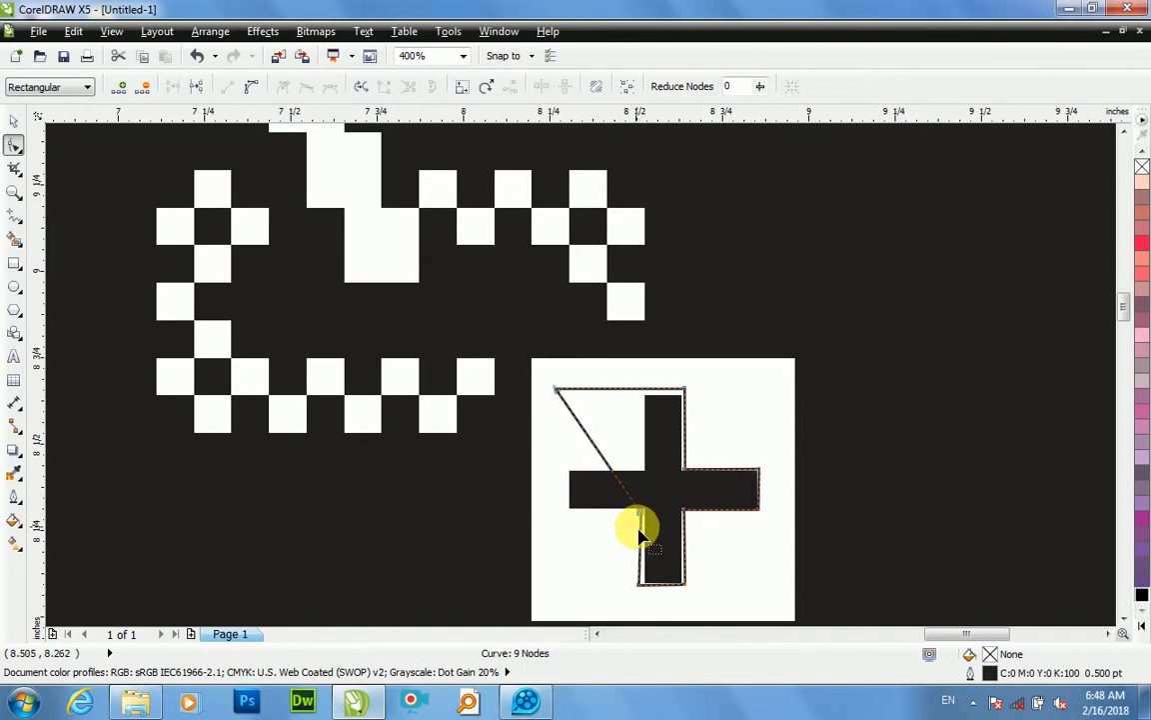
pyautogui.scroll(2, 637, 519)
pyautogui.moveTo(648, 470); pyautogui.dragTo(645, 468)
pyautogui.scroll(-2, 987, 527)
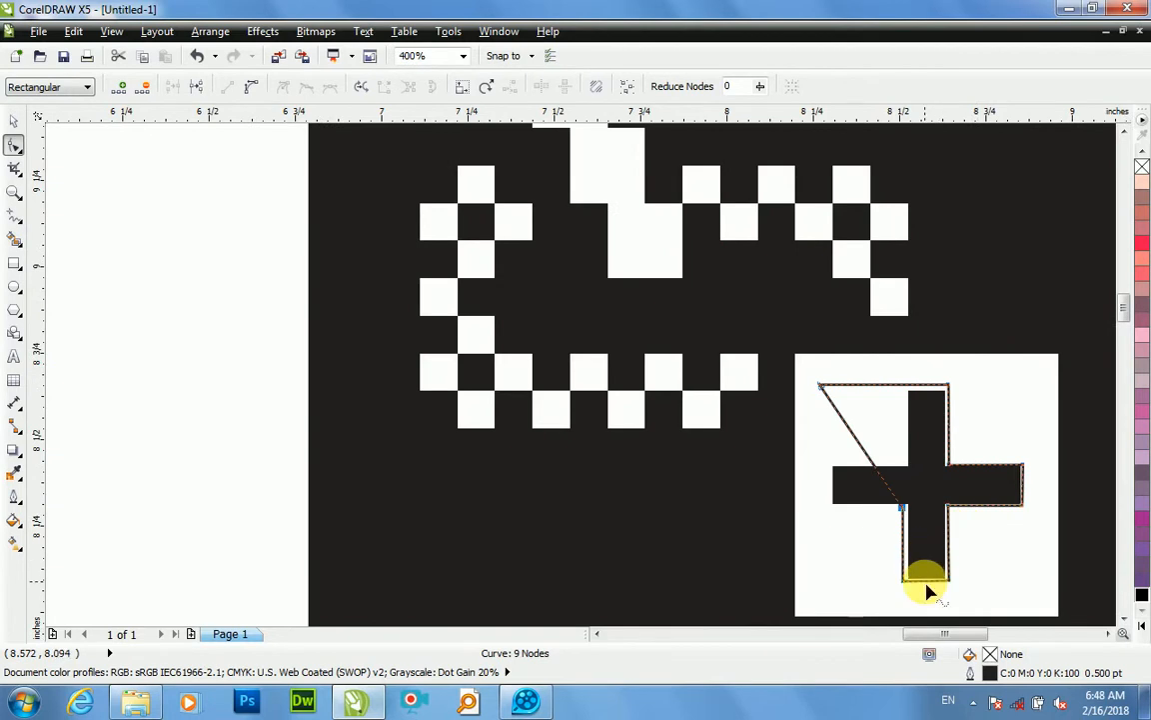
# Step: Nudge the two nodes on the left edge of the bottom arm rightward, closer to the plus
pyautogui.scroll(2, 890, 593)
pyautogui.moveTo(837, 578); pyautogui.dragTo(839, 581)
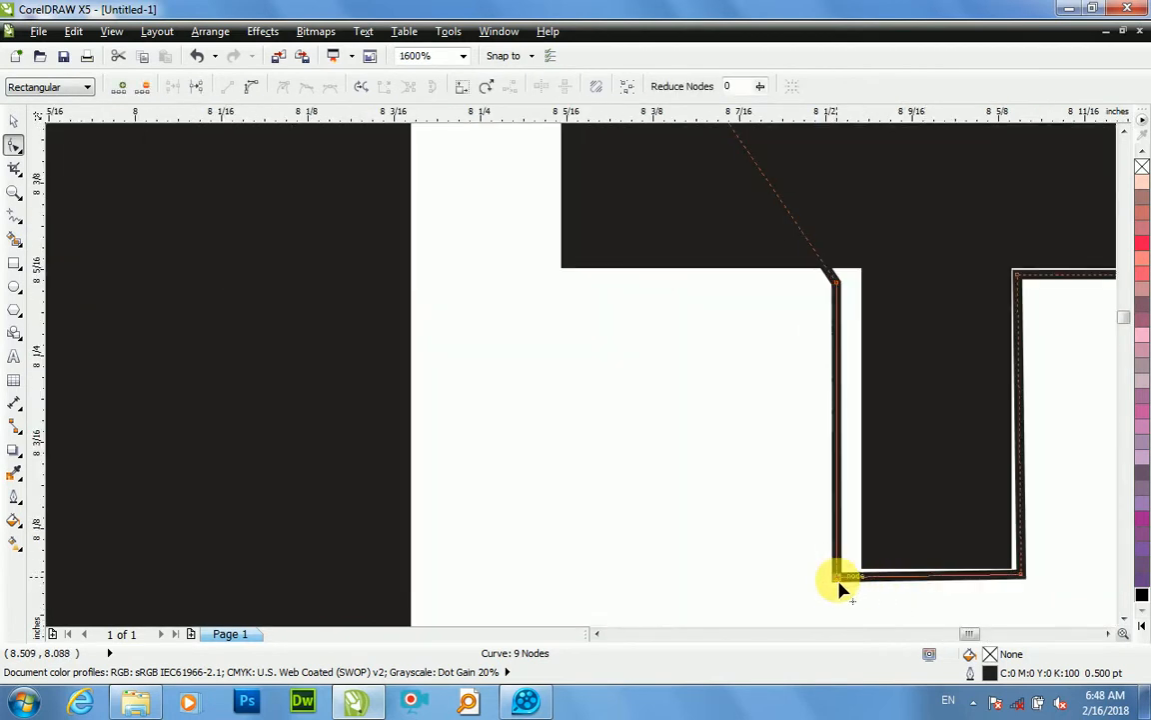
pyautogui.press('Right')
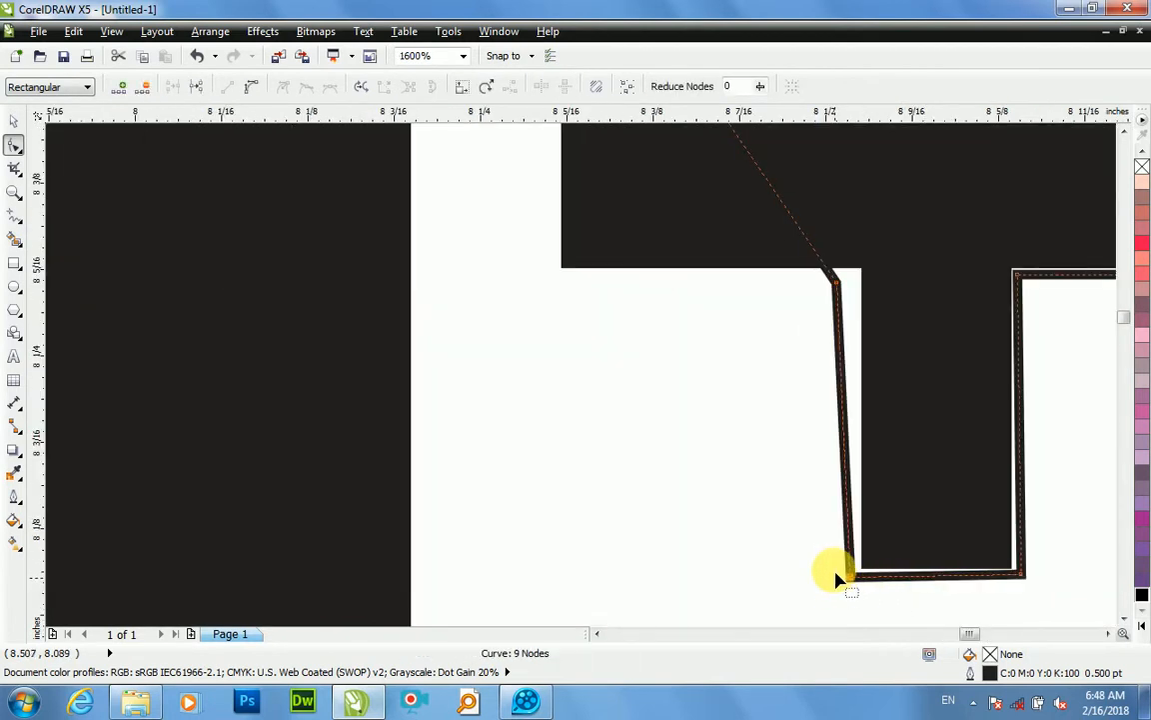
pyautogui.click(835, 284)
pyautogui.press('Right')
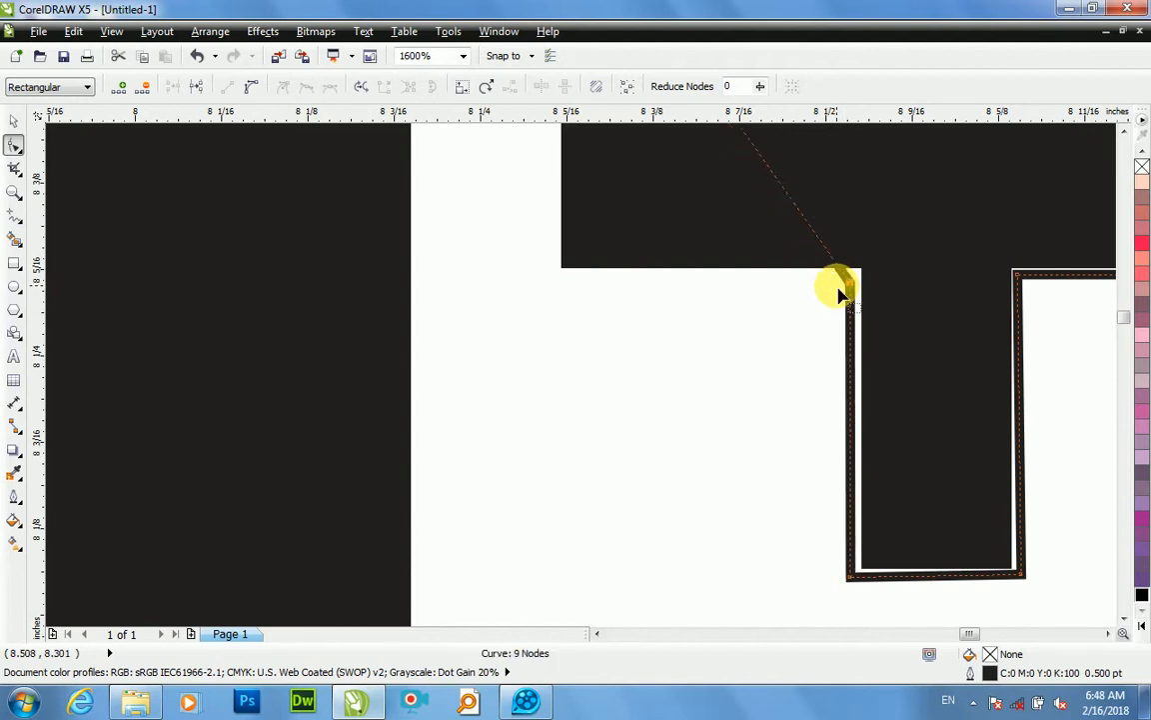
pyautogui.scroll(-1, 835, 284)
pyautogui.scroll(-2, 822, 320)
# Step: Add a node on the outline's top edge and move the upper-left corner node to the plus's upper-left inner corner
pyautogui.scroll(1, 826, 282)
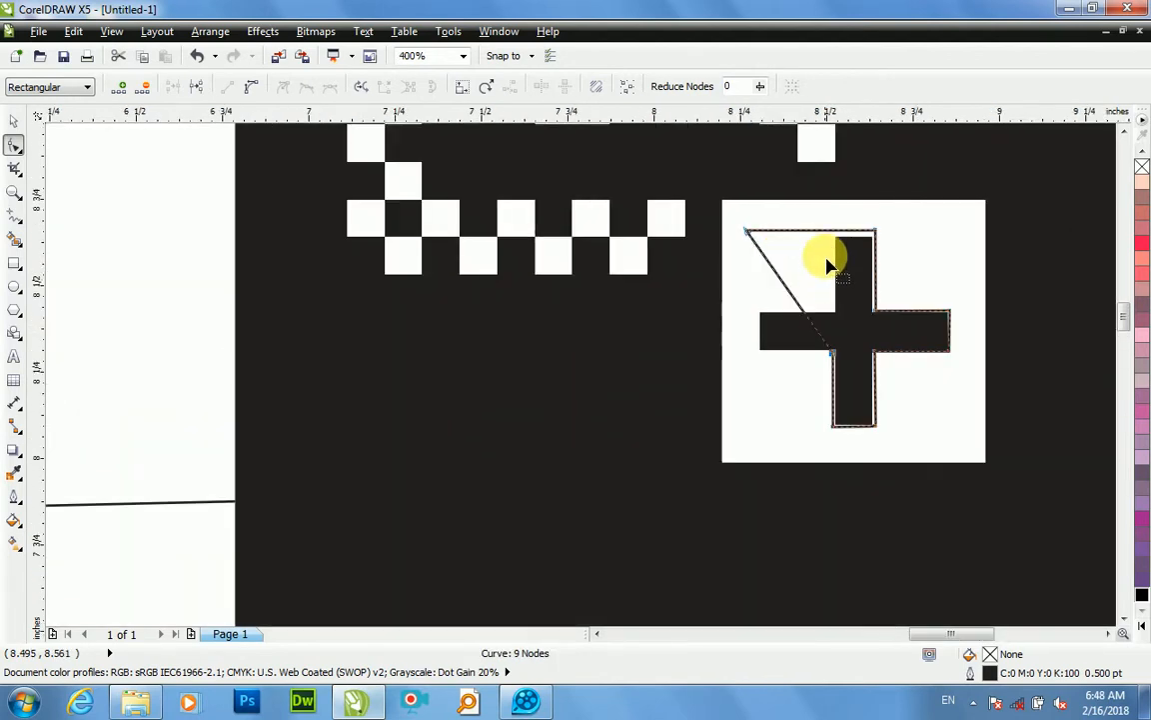
pyautogui.doubleClick(825, 230)
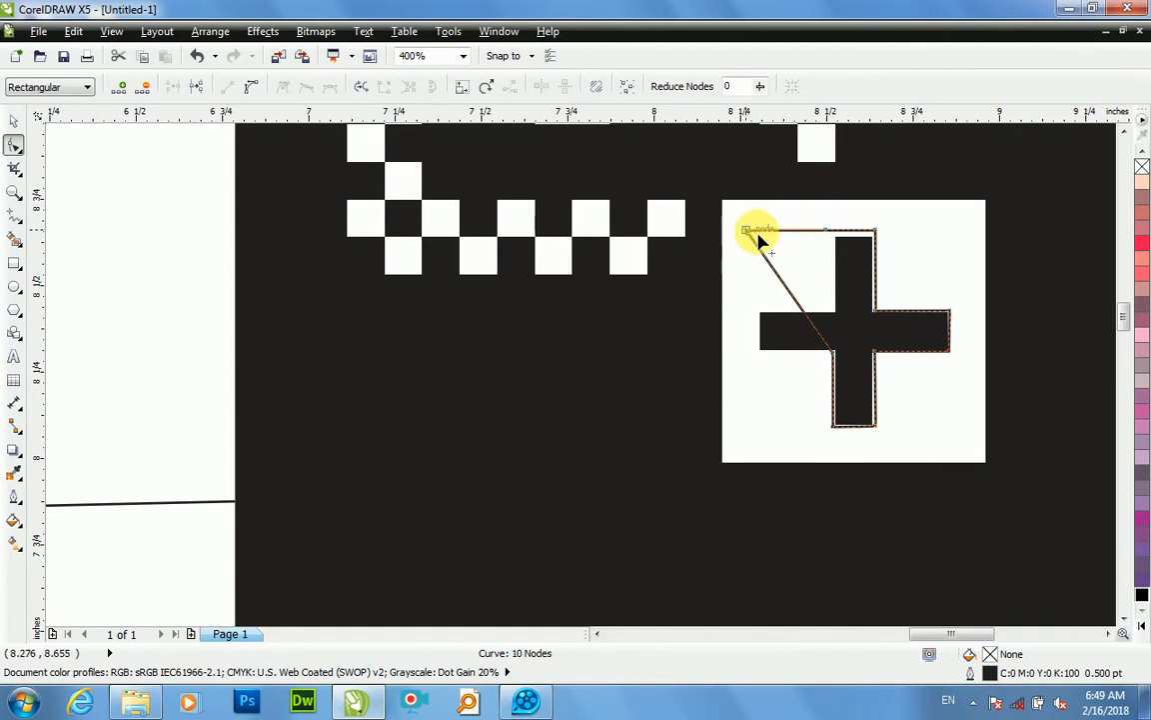
pyautogui.moveTo(750, 231); pyautogui.dragTo(831, 317)
pyautogui.scroll(2, 827, 320)
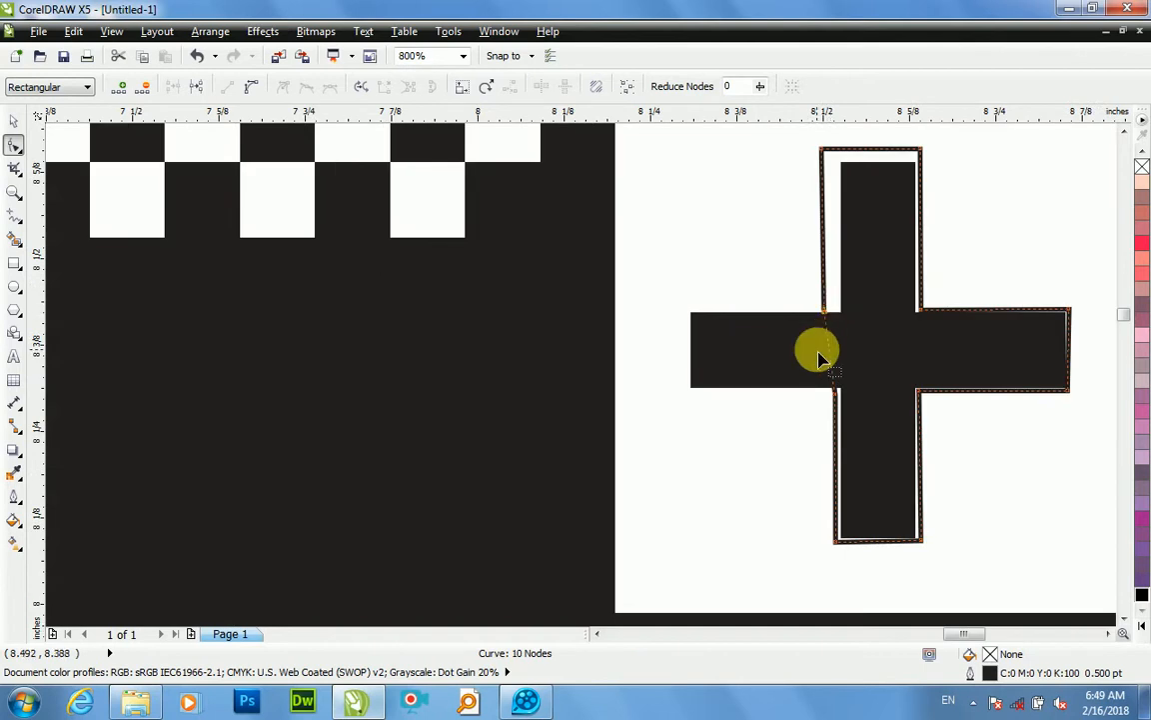
# Step: Add two nodes between the left inner corners and place them at the left arm's upper and lower outer corners
pyautogui.doubleClick(828, 331)
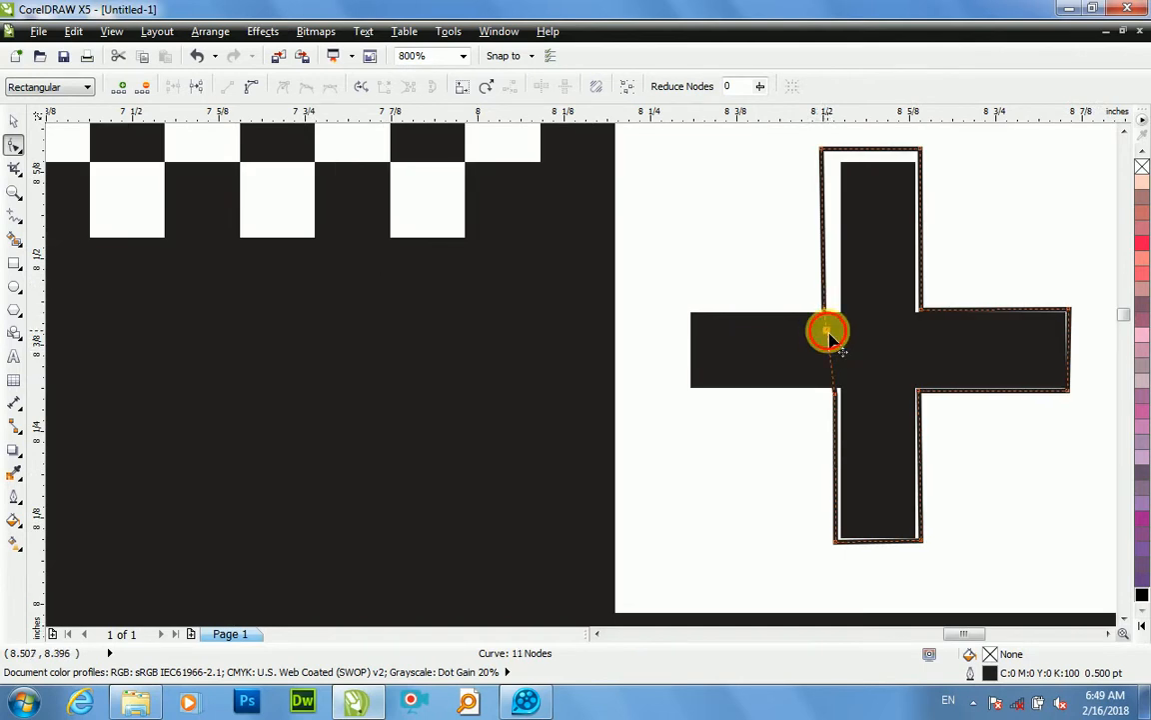
pyautogui.moveTo(827, 330); pyautogui.dragTo(692, 312)
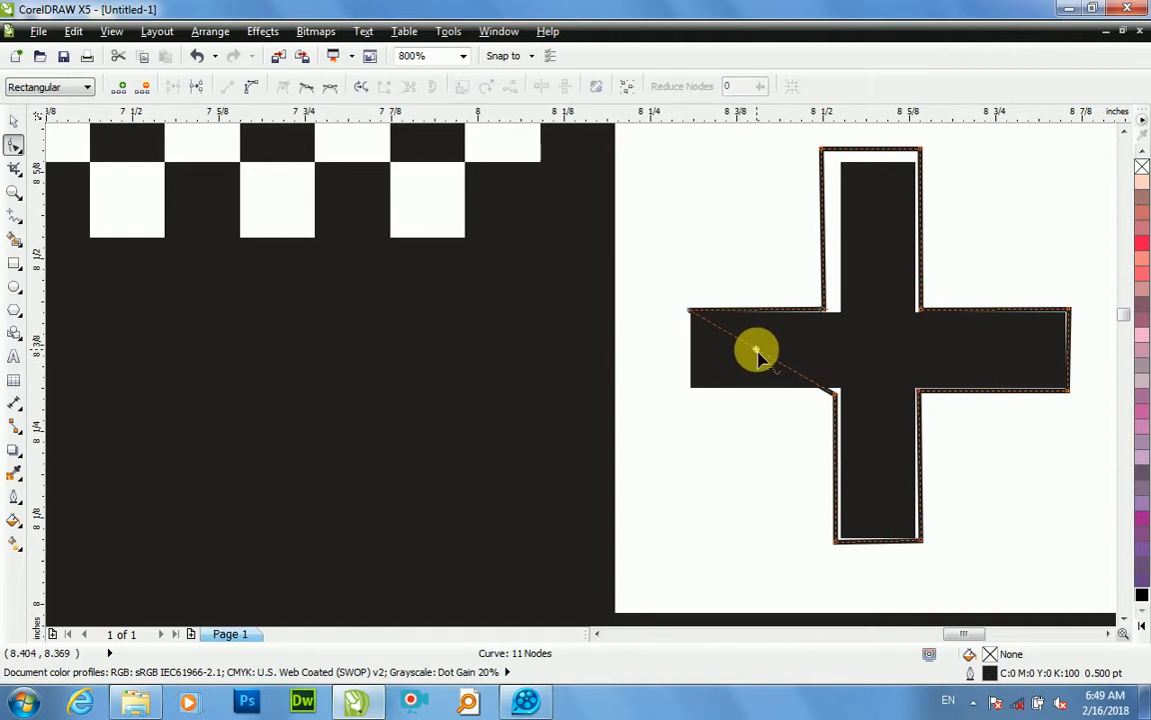
pyautogui.doubleClick(754, 349)
pyautogui.moveTo(747, 352); pyautogui.dragTo(694, 391)
# Step: Align the lower-left inner node and the left arm's lower outer node with the arm's bottom and left edges
pyautogui.scroll(2, 819, 397)
pyautogui.click(845, 401)
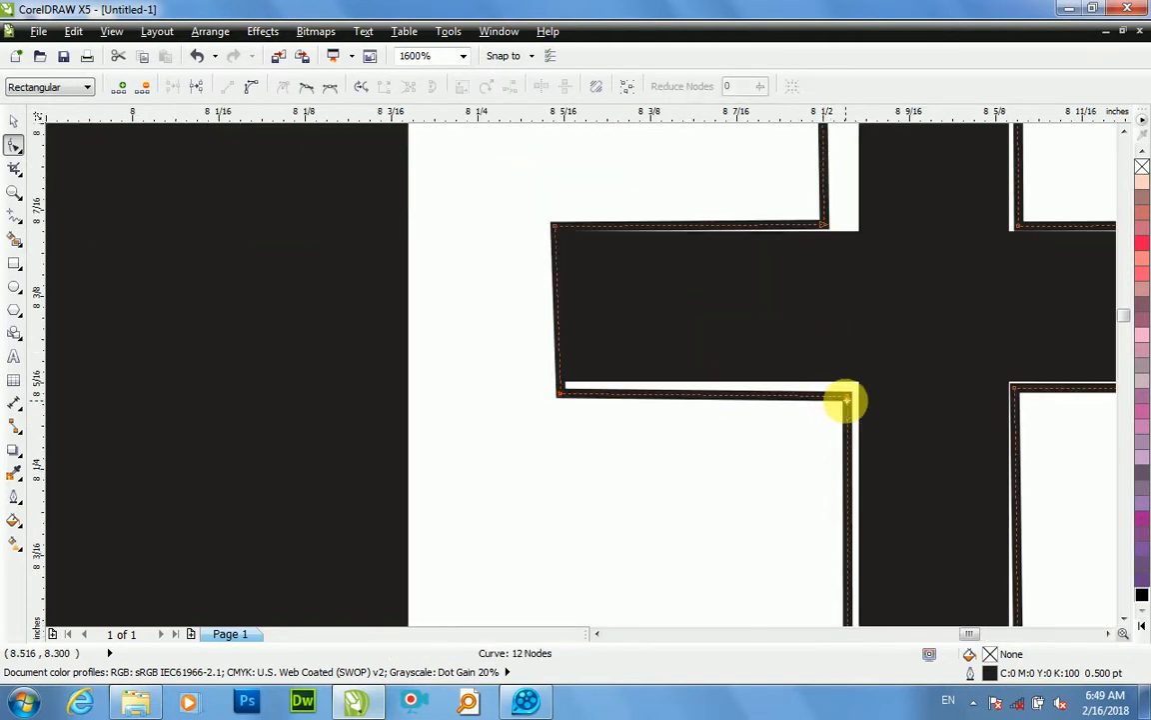
pyautogui.click(849, 404)
pyautogui.moveTo(849, 404); pyautogui.dragTo(849, 391)
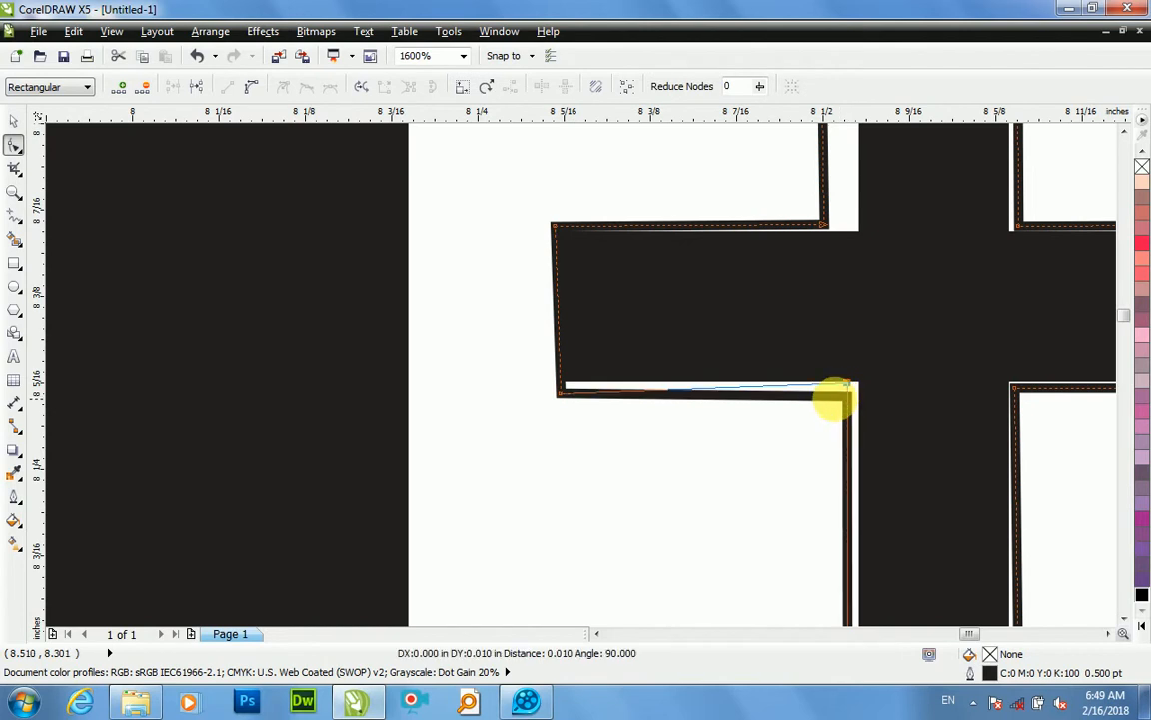
pyautogui.moveTo(568, 398); pyautogui.dragTo(560, 389)
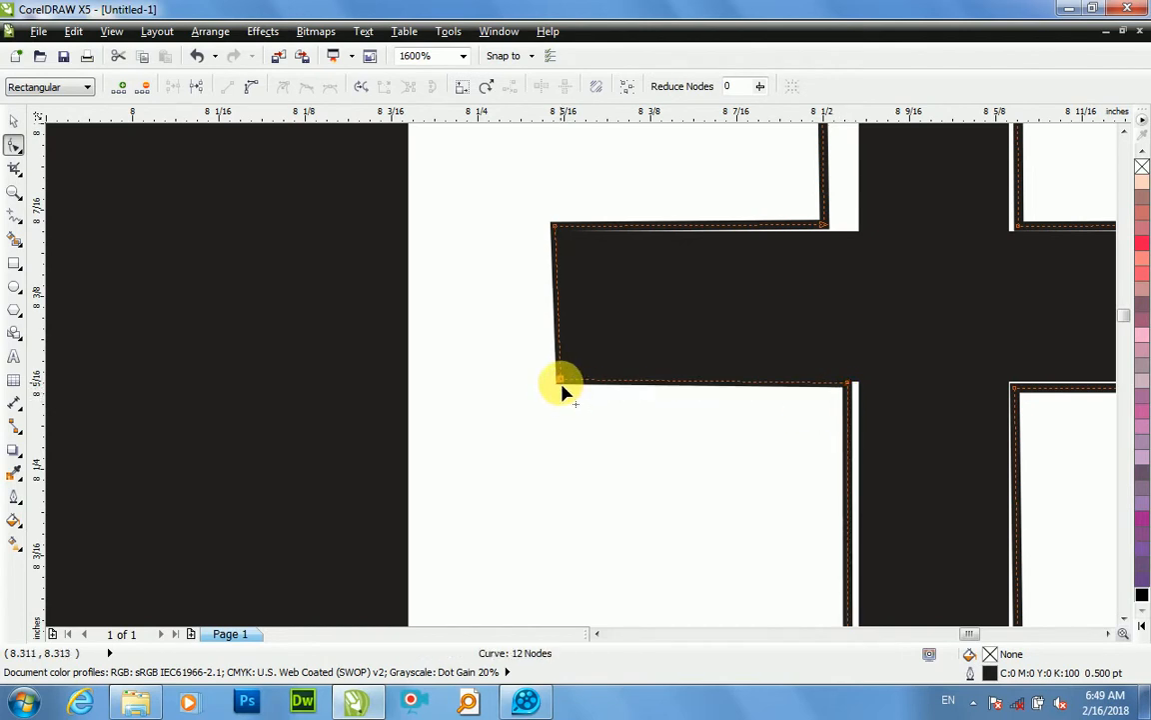
pyautogui.press('Left')
pyautogui.moveTo(566, 384); pyautogui.dragTo(555, 379)
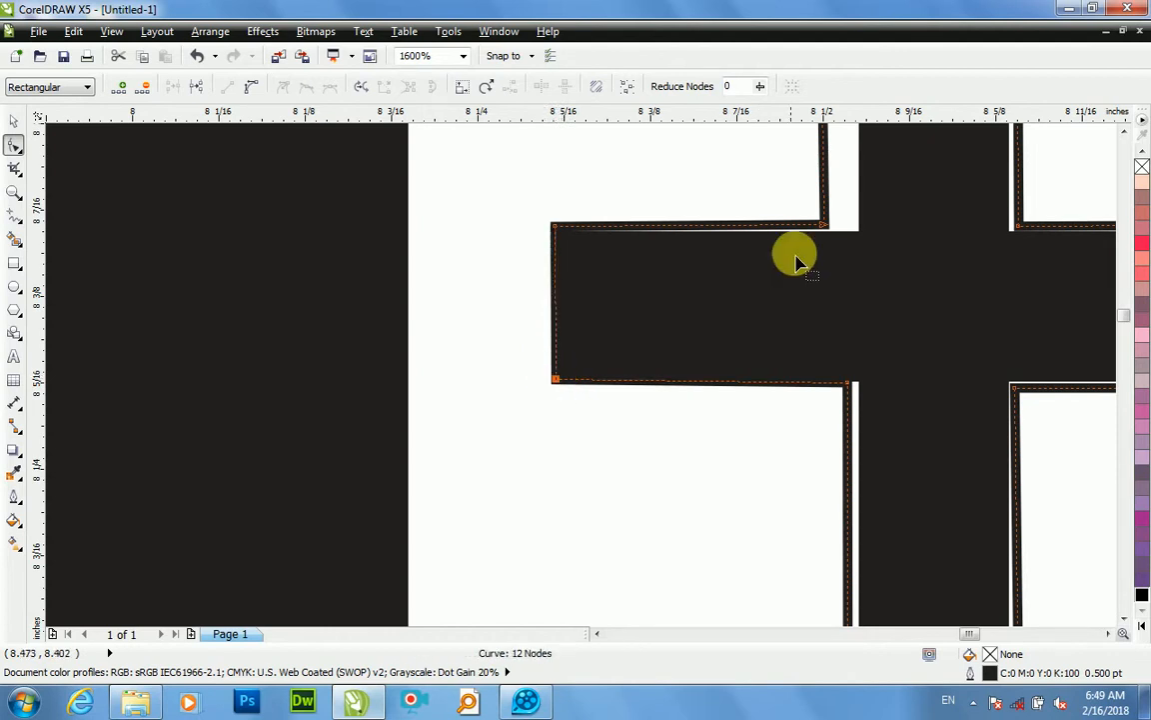
# Step: Shift the outline's upper-left inner node onto the plus's upper-left inner corner
pyautogui.click(819, 230)
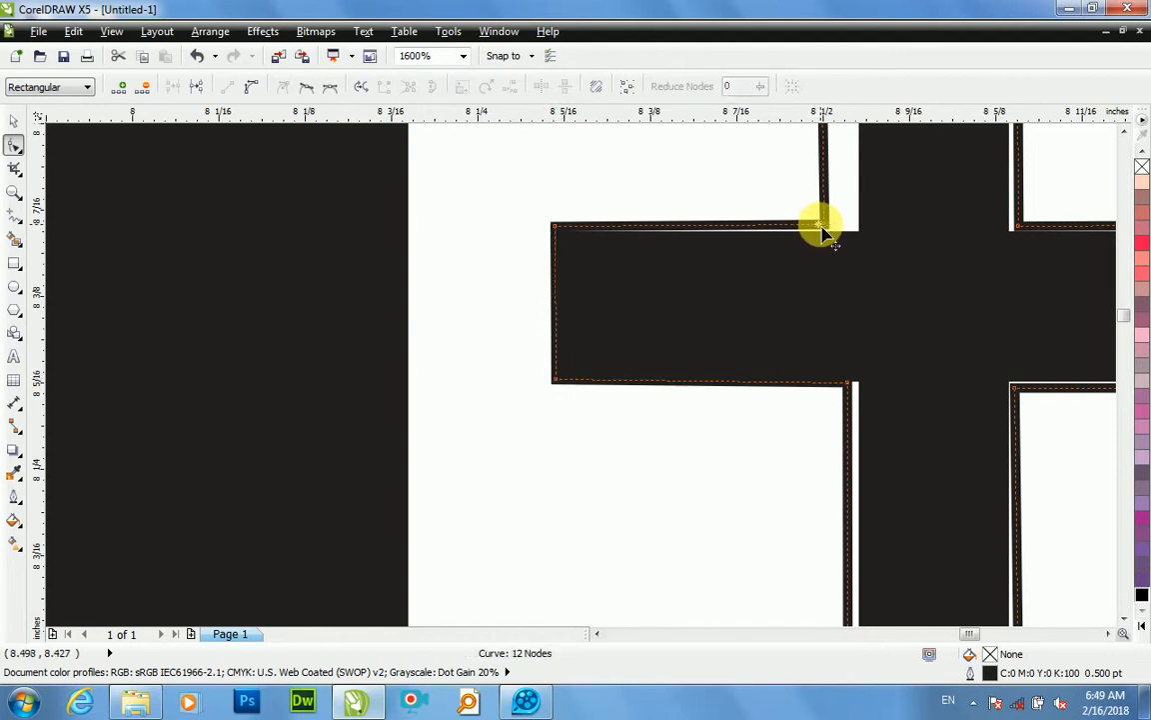
pyautogui.click(822, 232)
pyautogui.moveTo(825, 231); pyautogui.dragTo(825, 229)
pyautogui.scroll(-2, 827, 231)
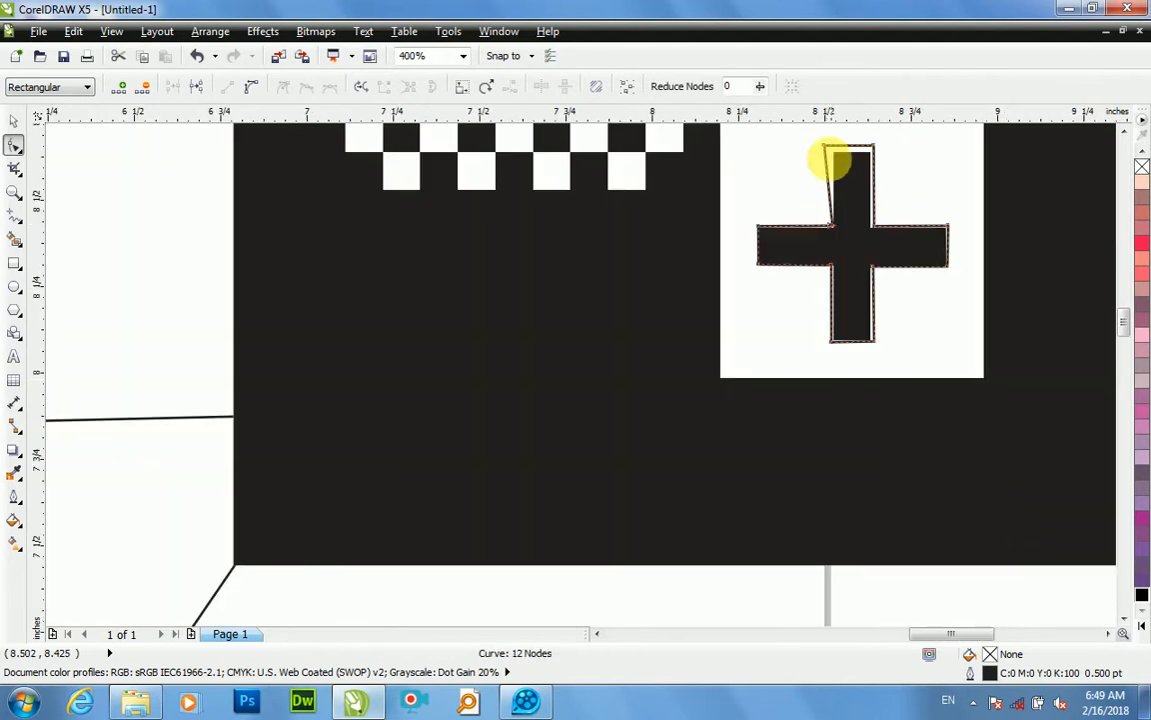
# Step: Fit the outline's two uppermost nodes to the upper corners of the plus's top arm
pyautogui.scroll(1, 824, 160)
pyautogui.moveTo(818, 154); pyautogui.dragTo(841, 162)
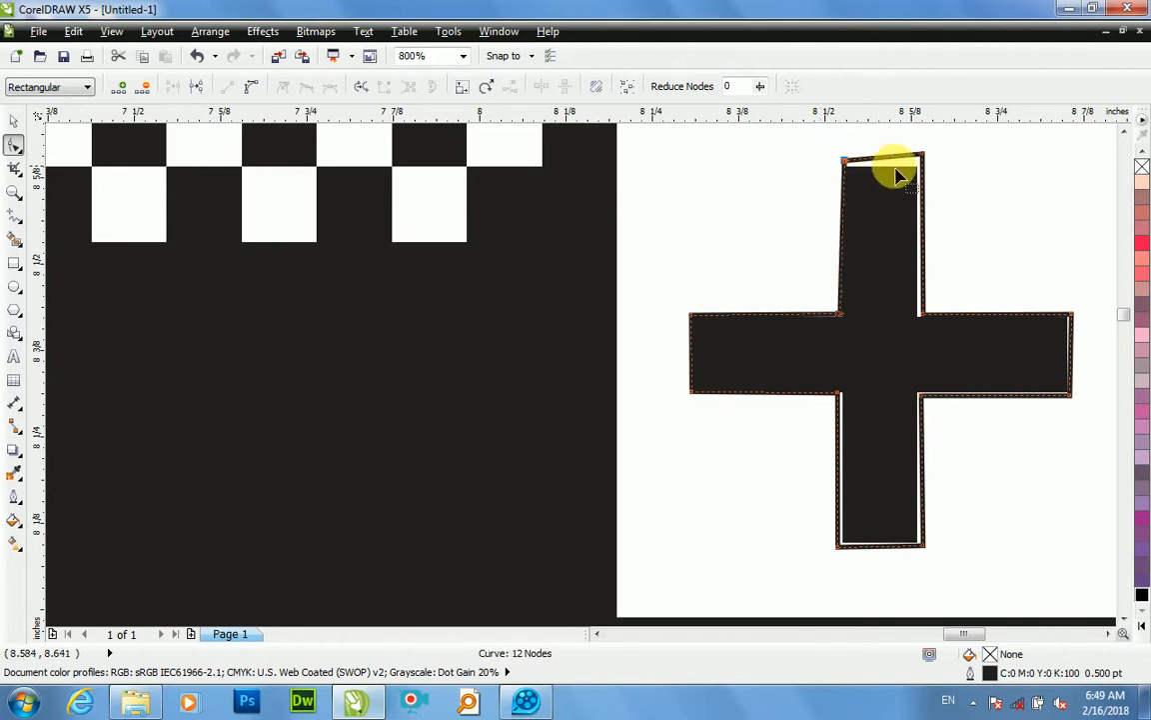
pyautogui.moveTo(924, 160); pyautogui.dragTo(920, 166)
pyautogui.scroll(-1, 950, 346)
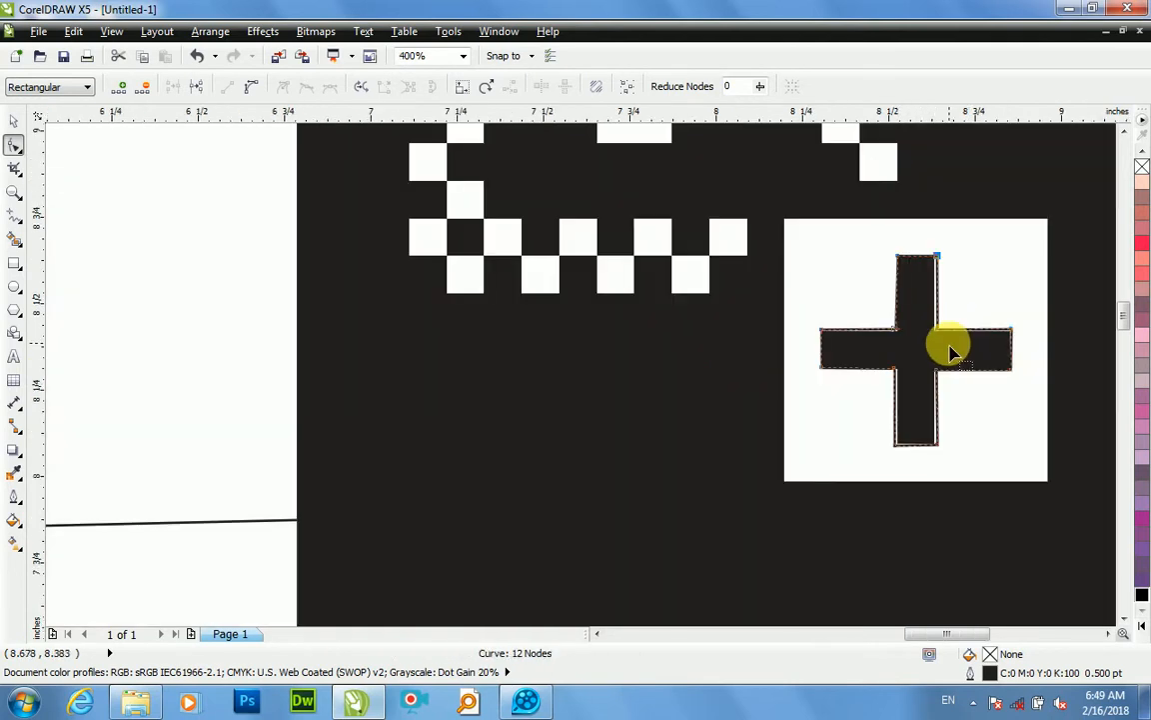
# Step: Move the traced plus off the bitmap to about X 6.48, Y 8.50 inches and fill it with blue (C100 M100 Y0 K0)
pyautogui.press('space')
pyautogui.moveTo(917, 350)
pyautogui.mouseDown()
pyautogui.moveTo(423, 357)
pyautogui.moveTo(194, 304)
pyautogui.mouseUp()
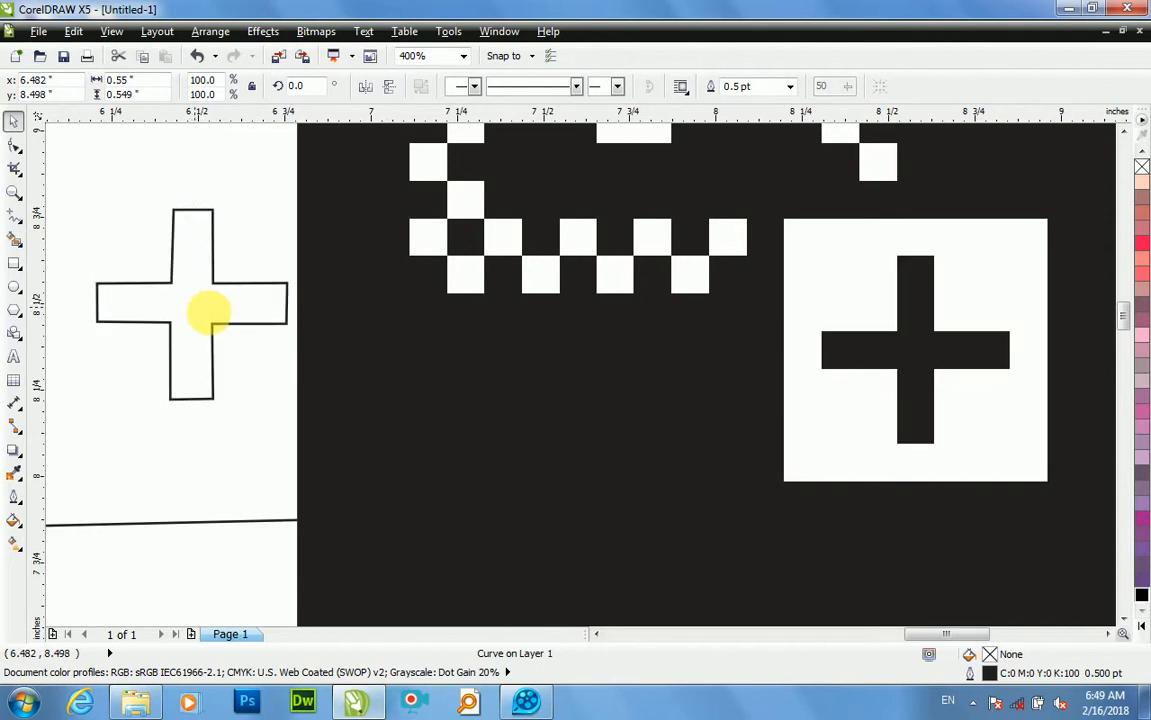
pyautogui.click(1140, 620)
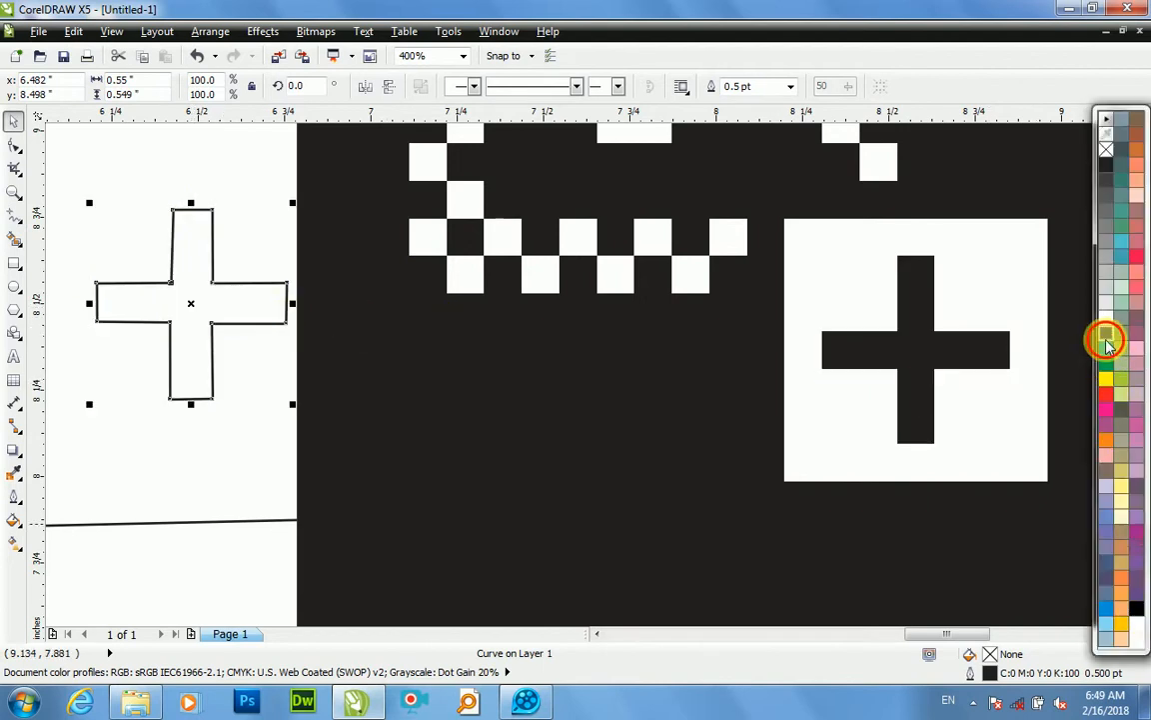
pyautogui.click(1107, 339)
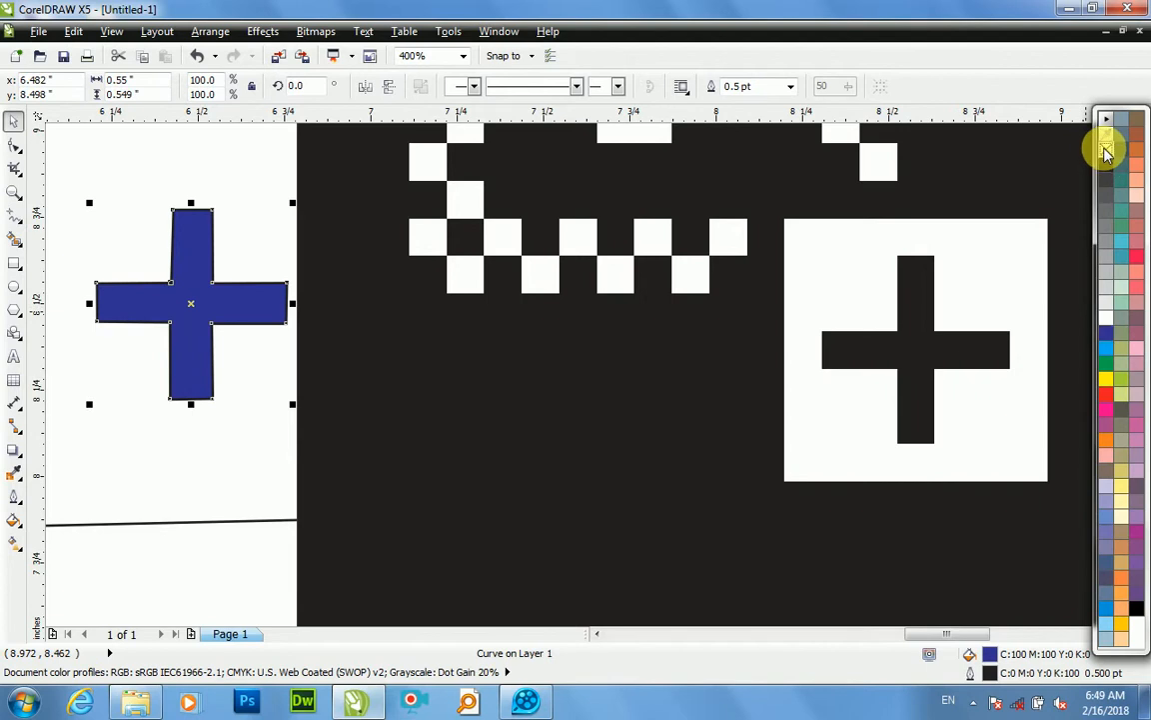
# Step: Delete the imported monochrome bitmap from behind the traced shape
pyautogui.click(766, 359)
pyautogui.scroll(-4, 765, 360)
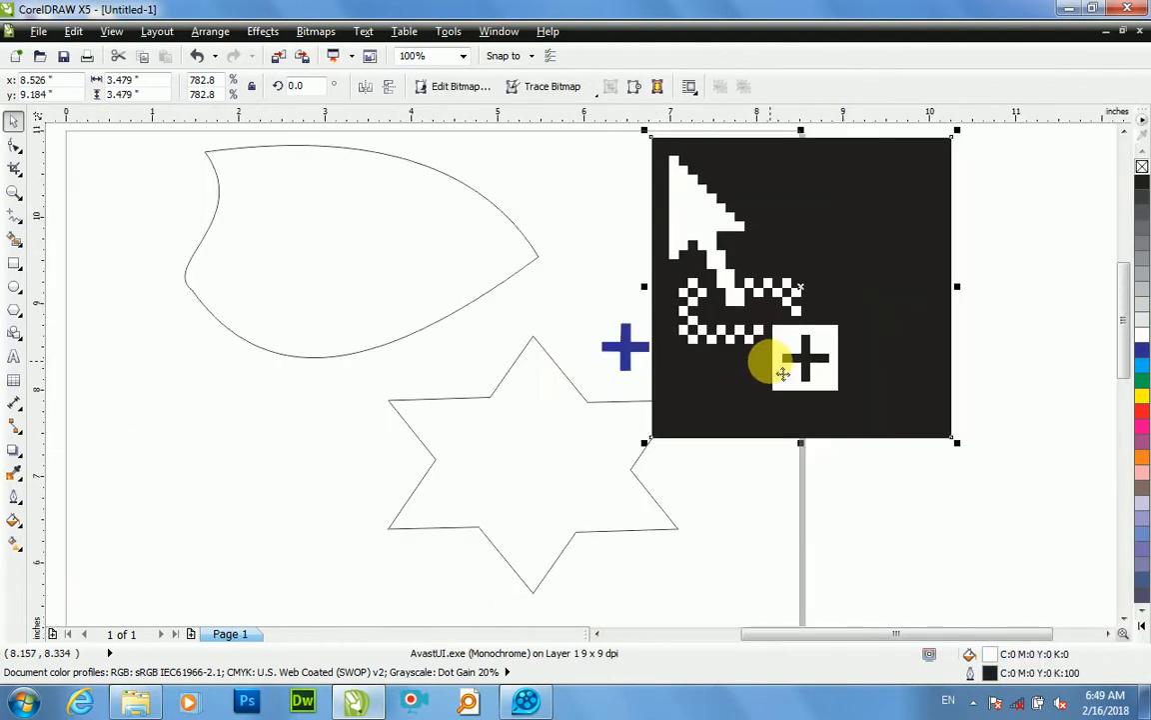
pyautogui.press('Delete')
# Step: Fill the six-pointed star with yellow (C0 M0 Y100 K0) and minimize the program window
pyautogui.scroll(-2, 751, 373)
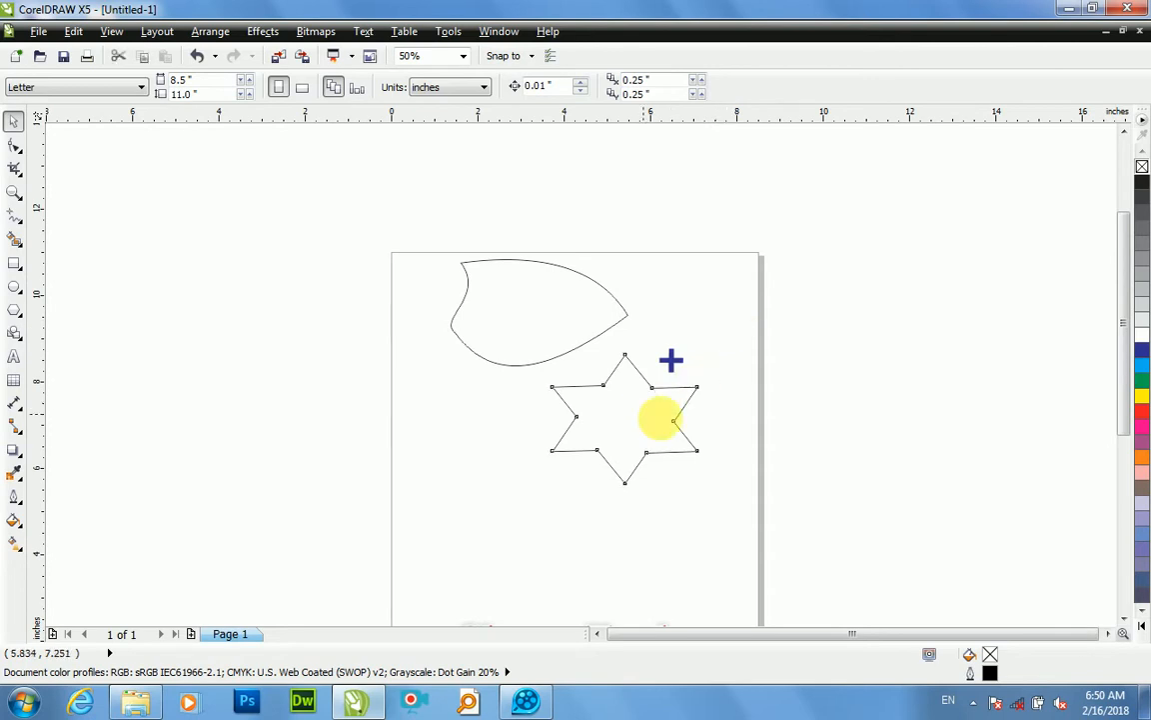
pyautogui.click(669, 416)
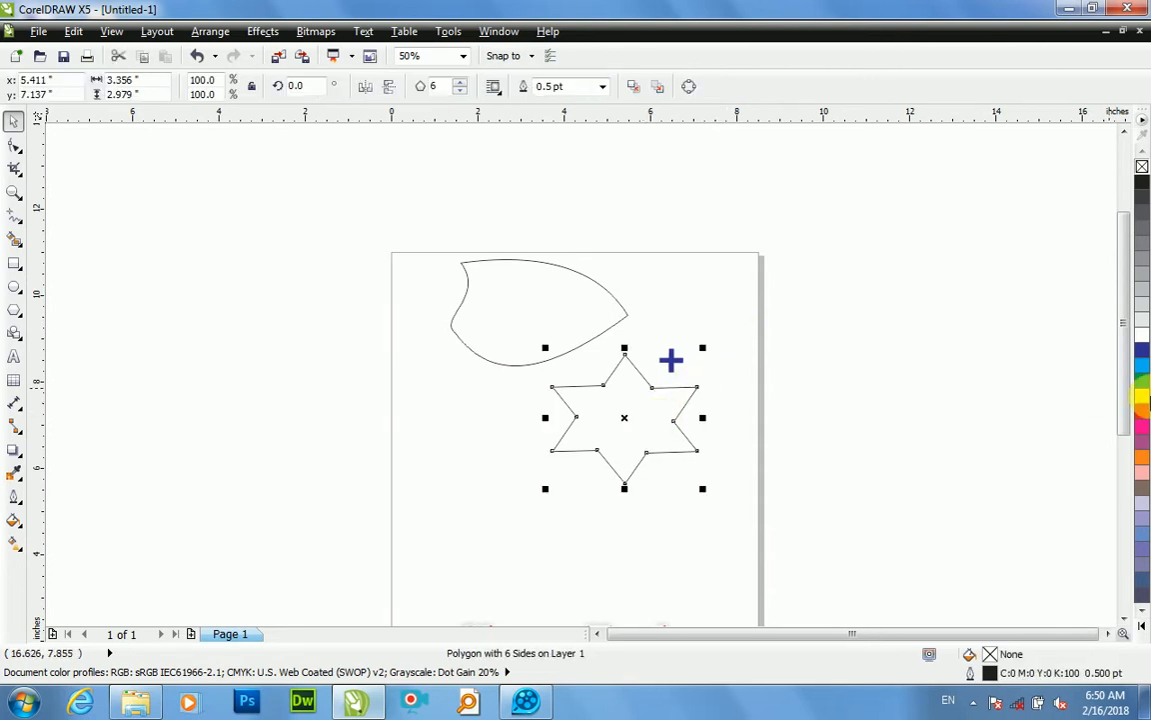
pyautogui.click(1140, 397)
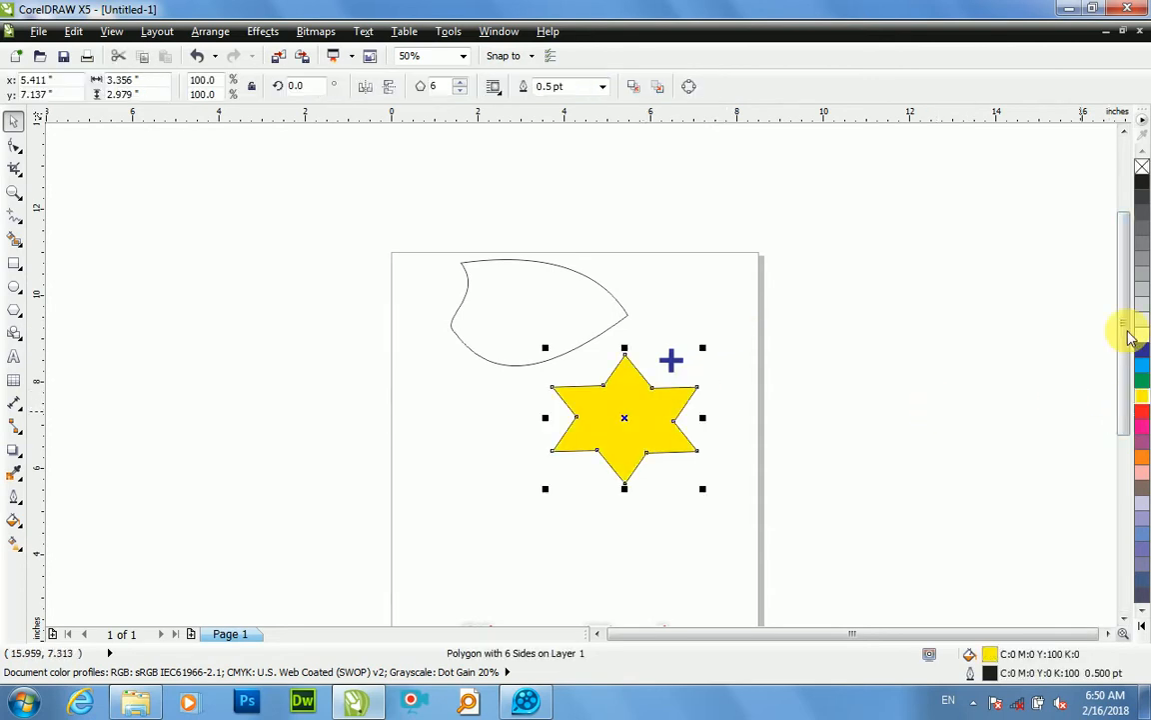
pyautogui.click(1070, 9)
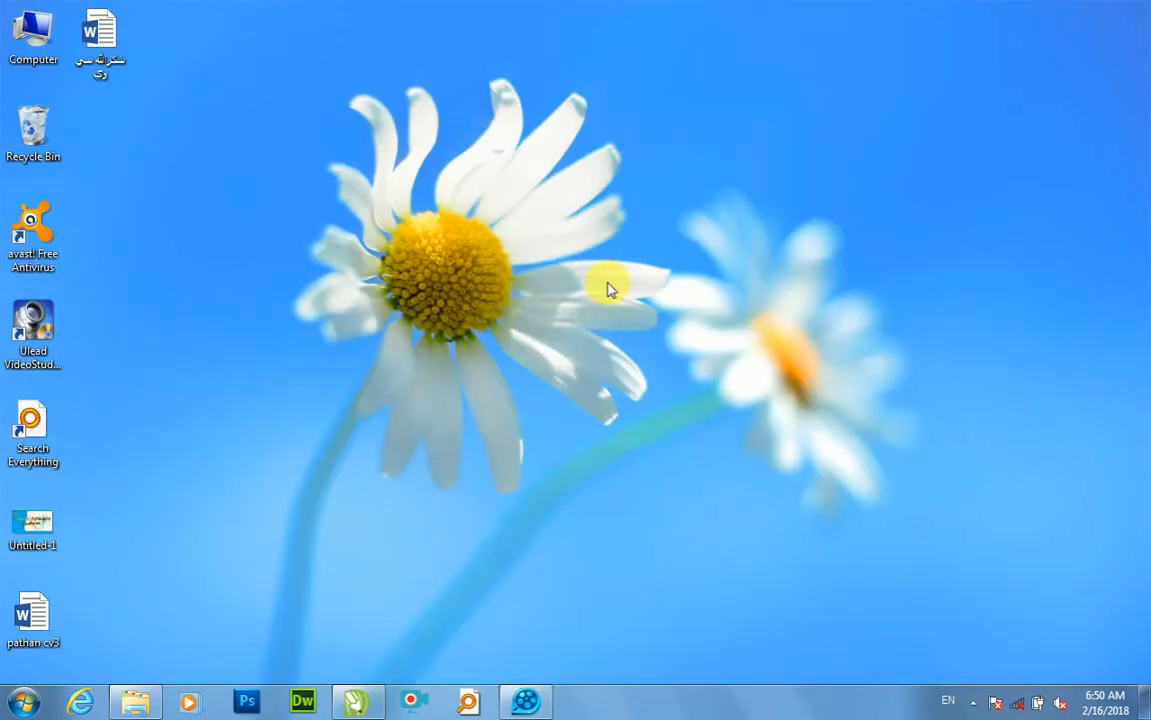